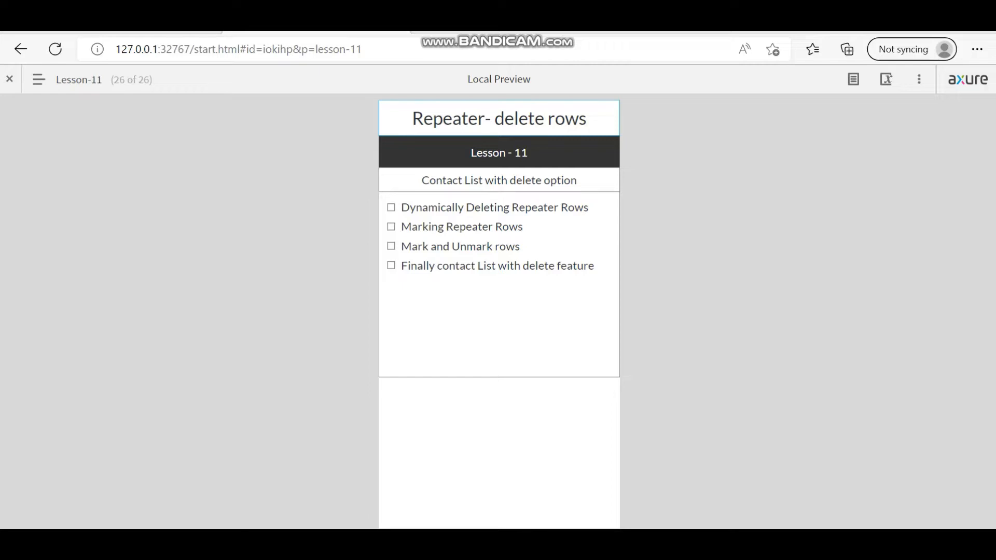
Show the page list in the preview, open the Lesson-10 Demo page and test deleting the first contact
click(38, 79)
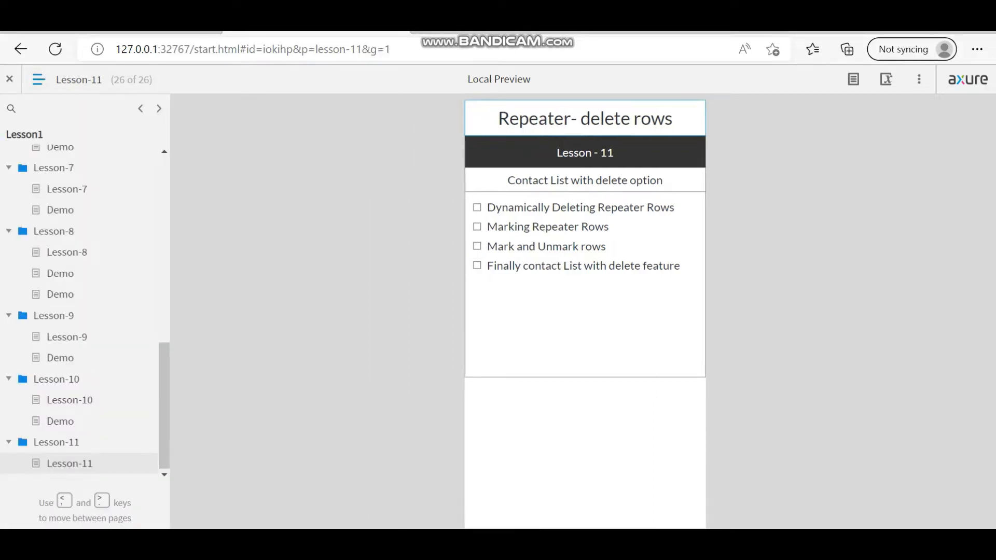
key(Left)
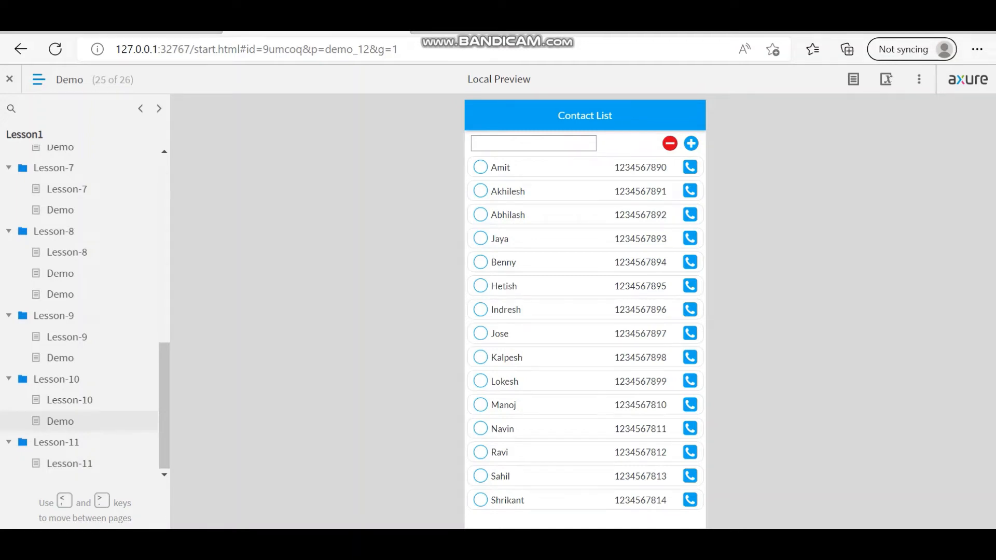
click(480, 167)
click(669, 144)
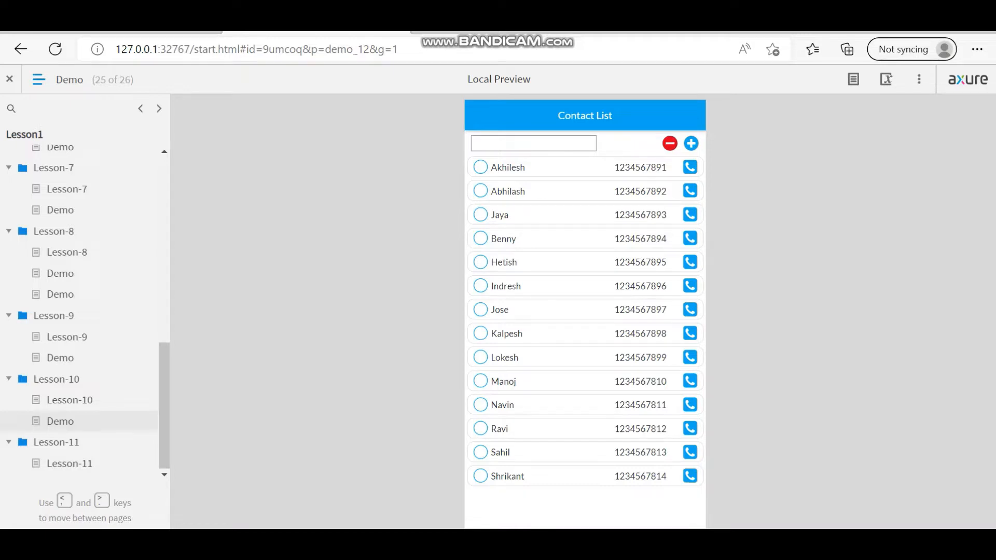
Test selecting and deleting the top contact repeatedly in the contact list demo, and return to the Lesson-11 page
click(480, 167)
click(481, 167)
click(670, 144)
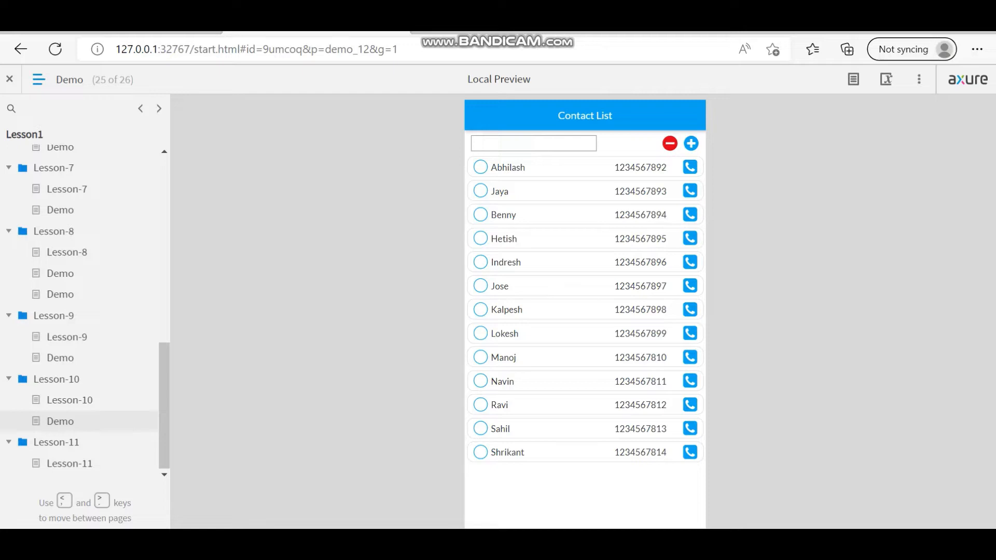
click(480, 167)
click(670, 144)
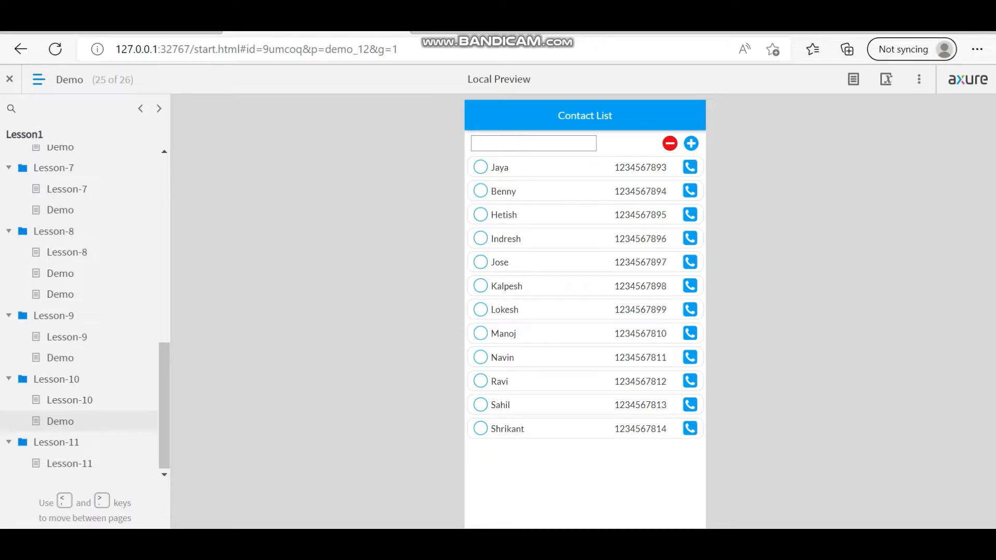
click(480, 167)
click(481, 167)
click(670, 144)
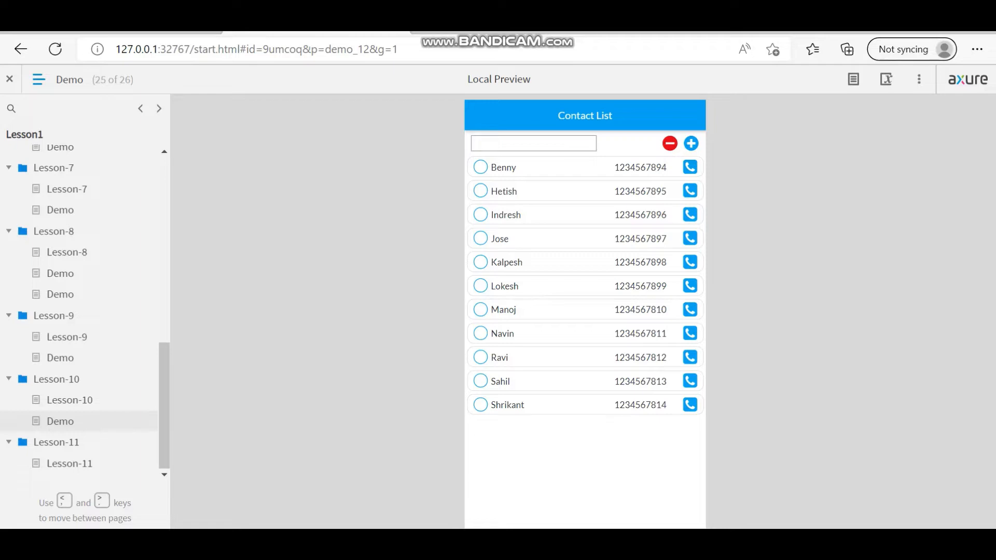
click(480, 167)
click(670, 143)
key(period)
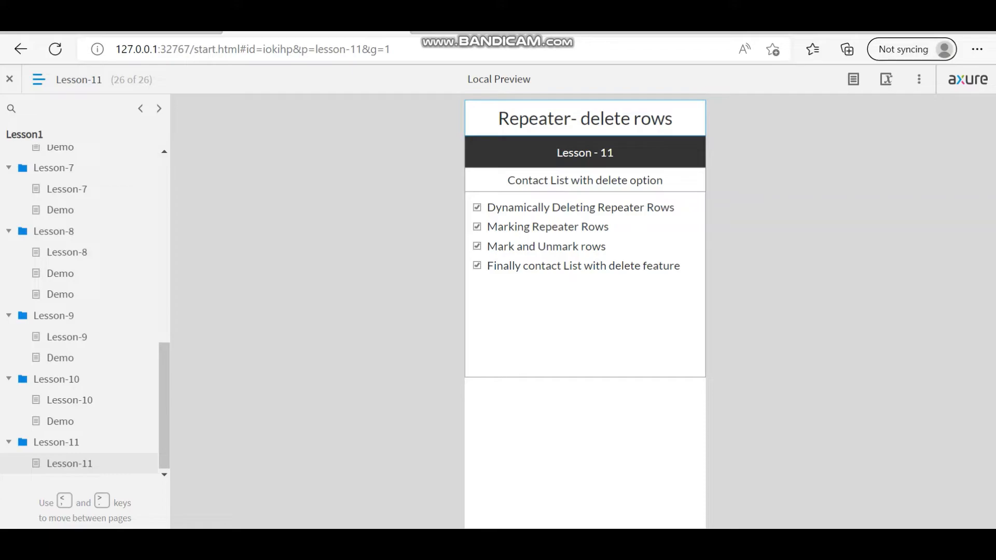
Switch to Axure RP and duplicate the Demo page of the Lesson-10 folder
key(alt+Tab)
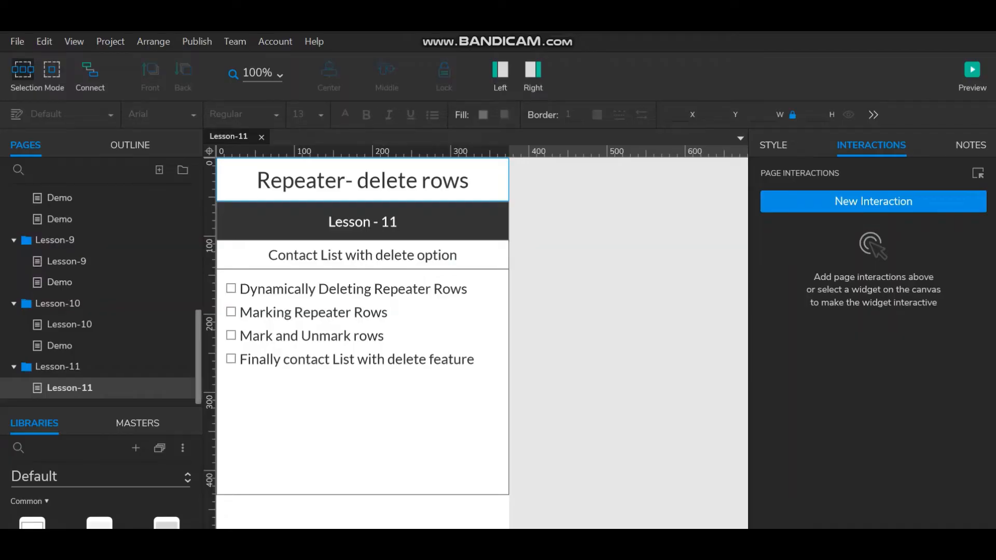
click(60, 346)
right_click(83, 346)
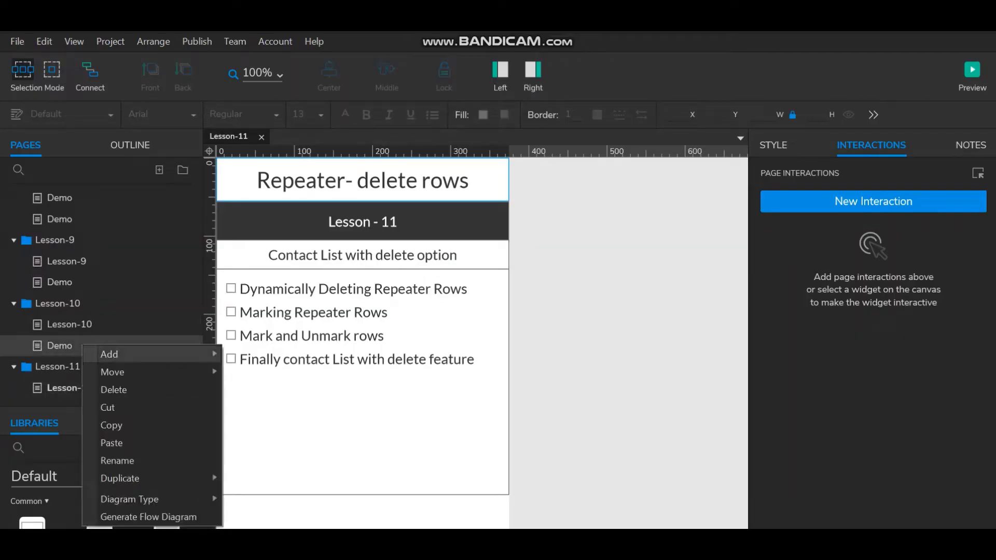
mouse_move(119, 355)
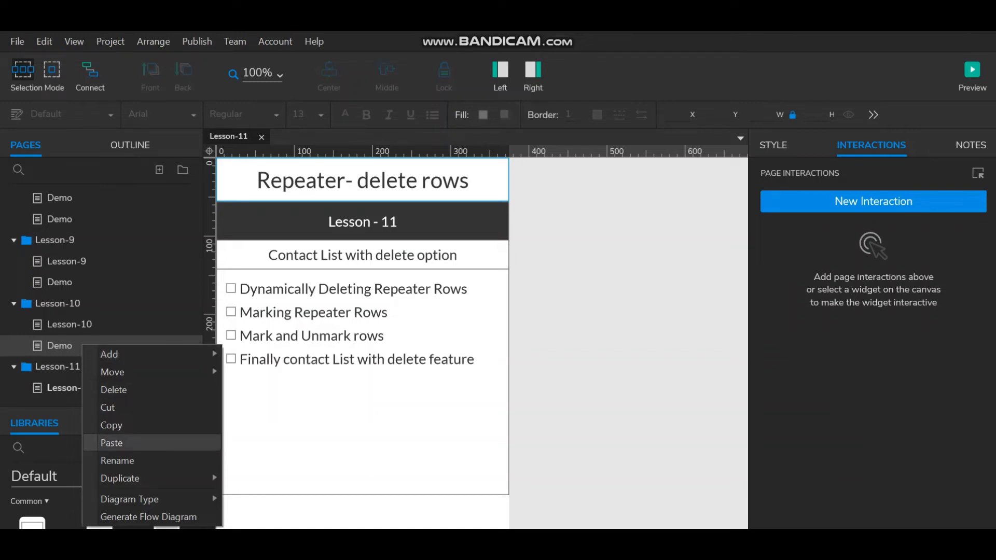
mouse_move(119, 478)
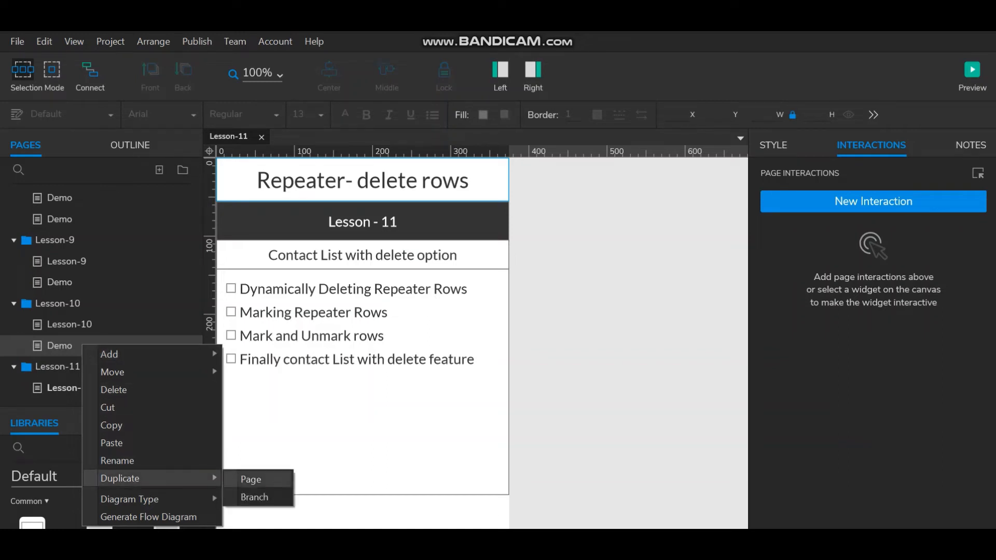
click(251, 479)
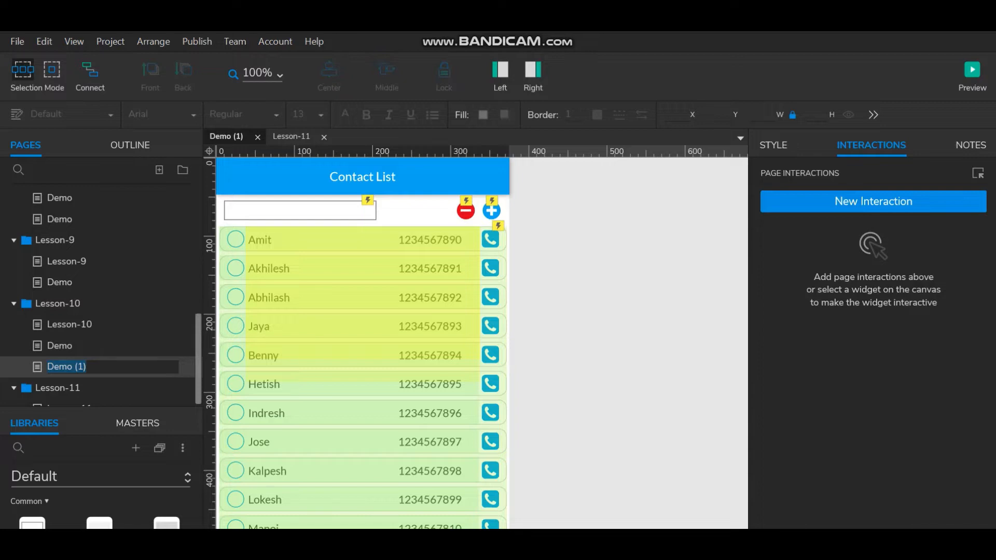
Rename the duplicated page to Demo and move it into the Lesson-11 folder below the Lesson-11 page
key(End)
key(shift+Left)
key(shift+Left)
key(shift+Left)
key(shift+Left)
key(BackSpace)
scroll(98, 299, down, 1)
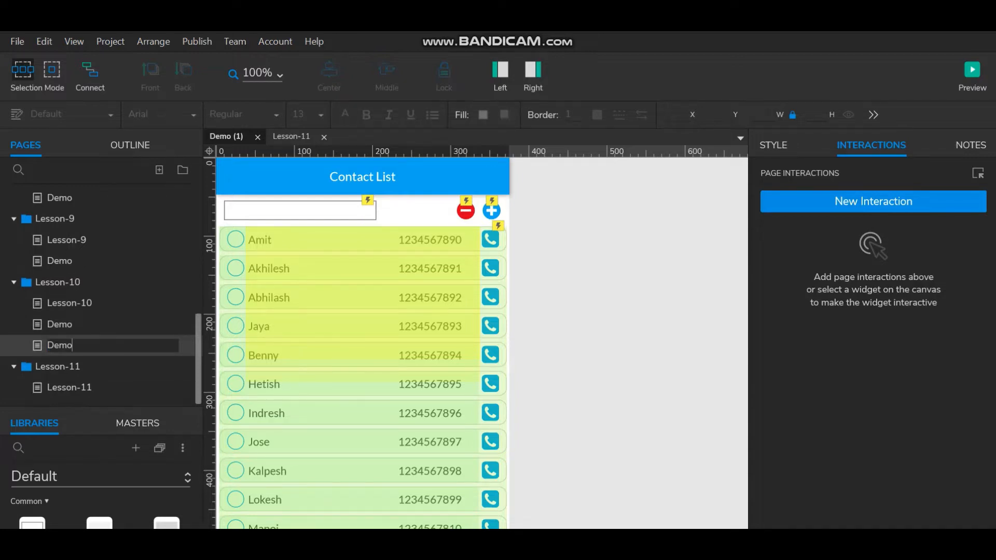
key(Return)
drag(60, 345, 66, 394)
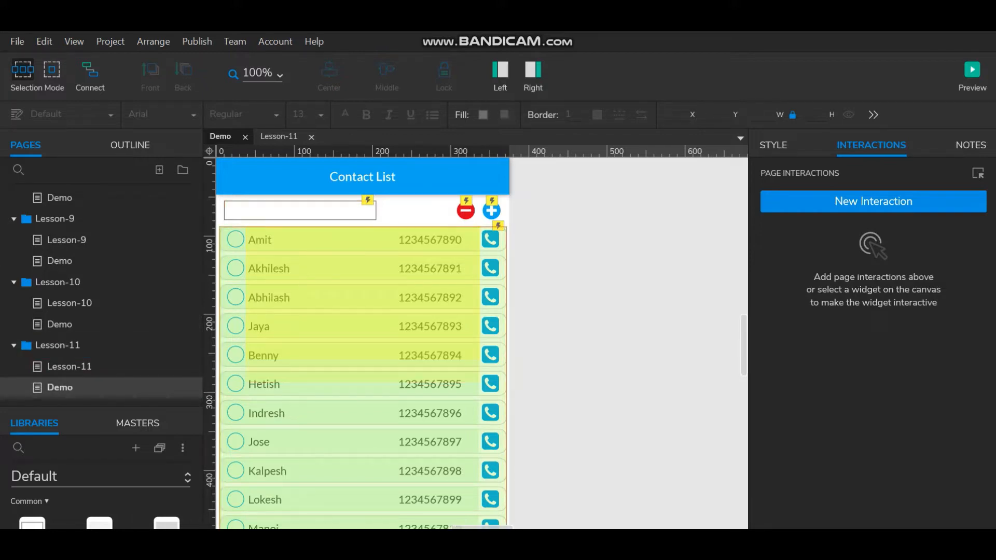
In the ContactList repeater, delete the row hot spot's Mark Rows action and narrow it to X 37, width 295, clear of the checkbox
scroll(363, 342, down, 3)
scroll(363, 342, up, 3)
double_click(358, 241)
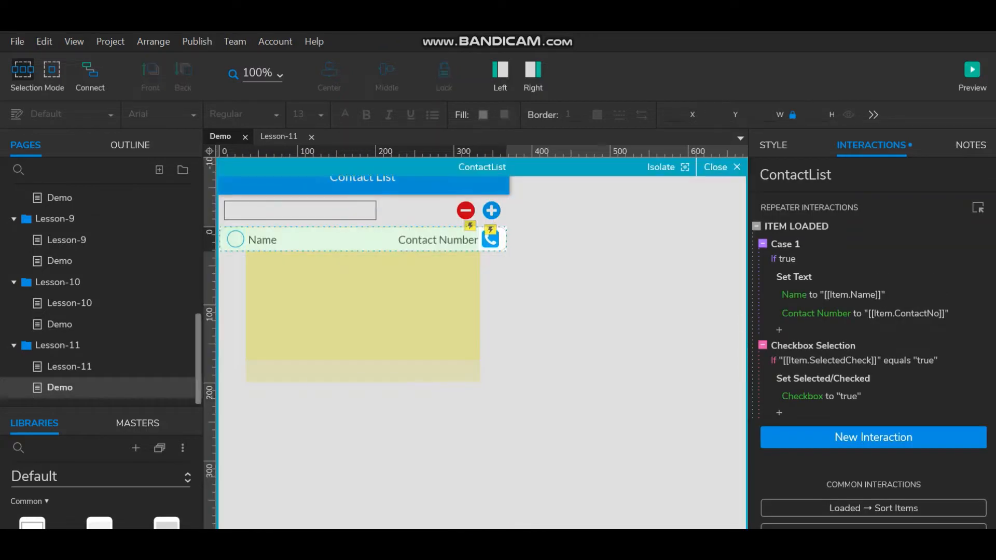
click(350, 240)
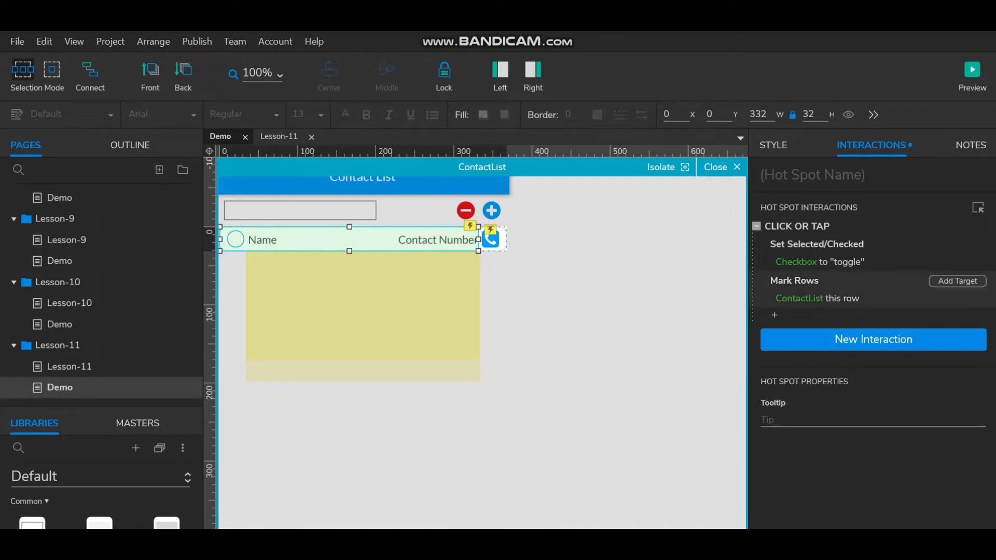
click(835, 282)
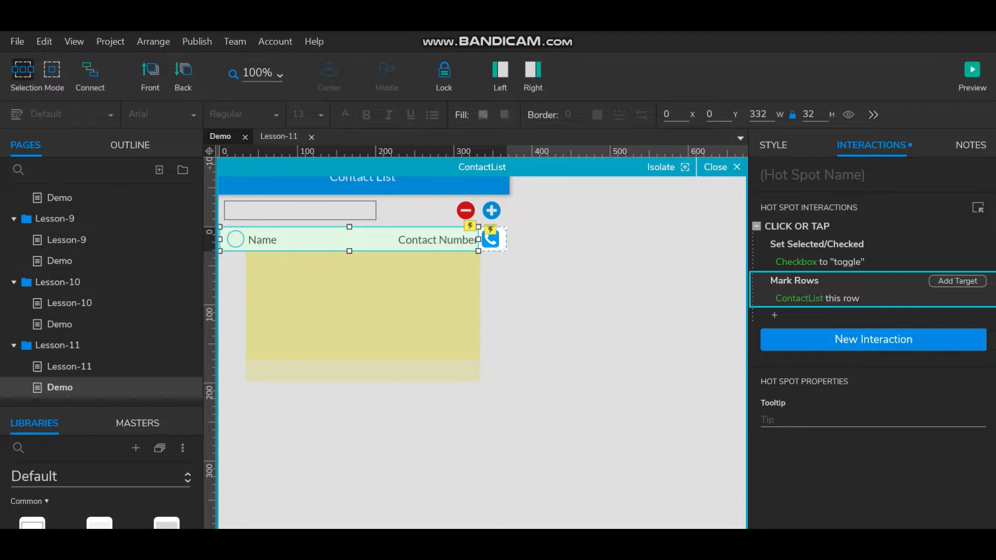
key(Delete)
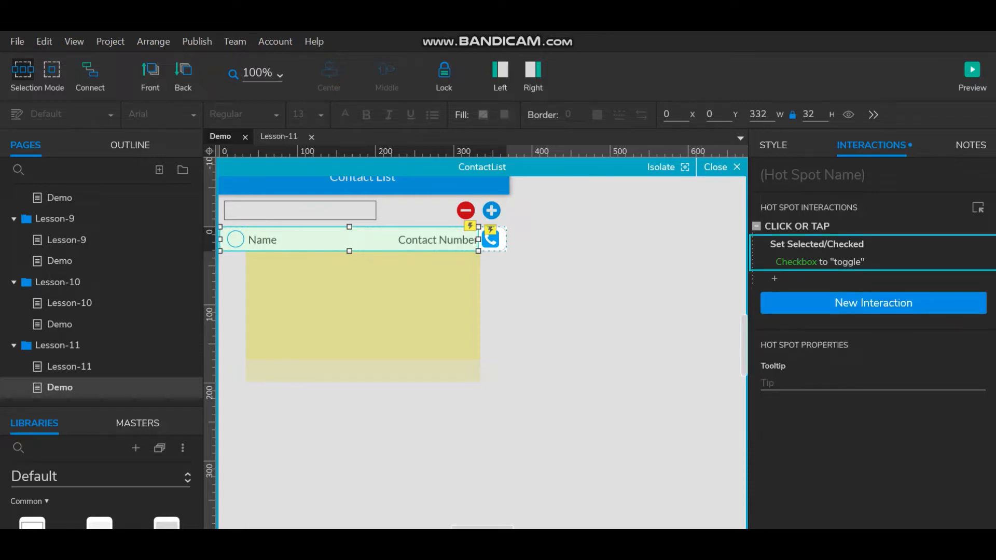
drag(220, 239, 248, 239)
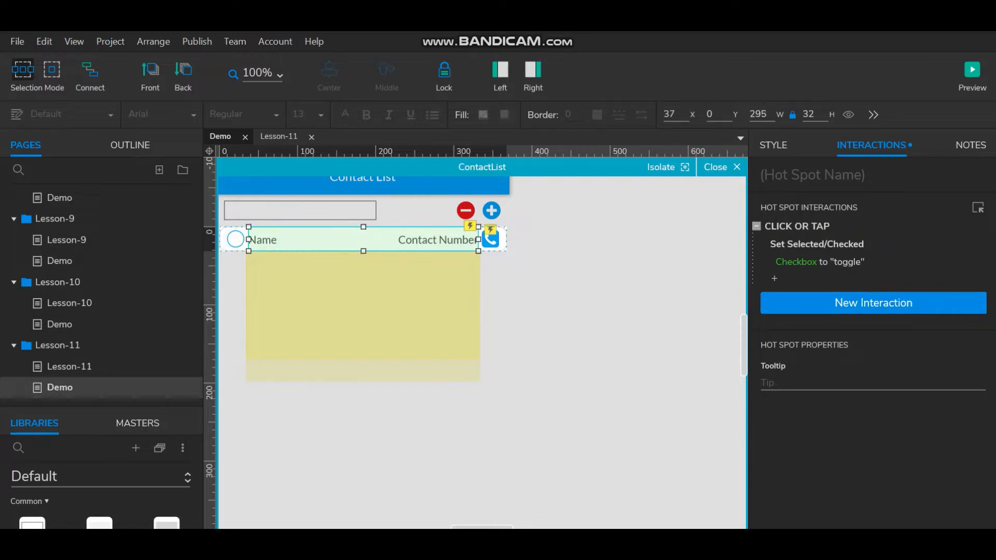
Add a Selected event to the repeater's Checkbox with a Mark Rows action targeting this row of ContactList
click(235, 239)
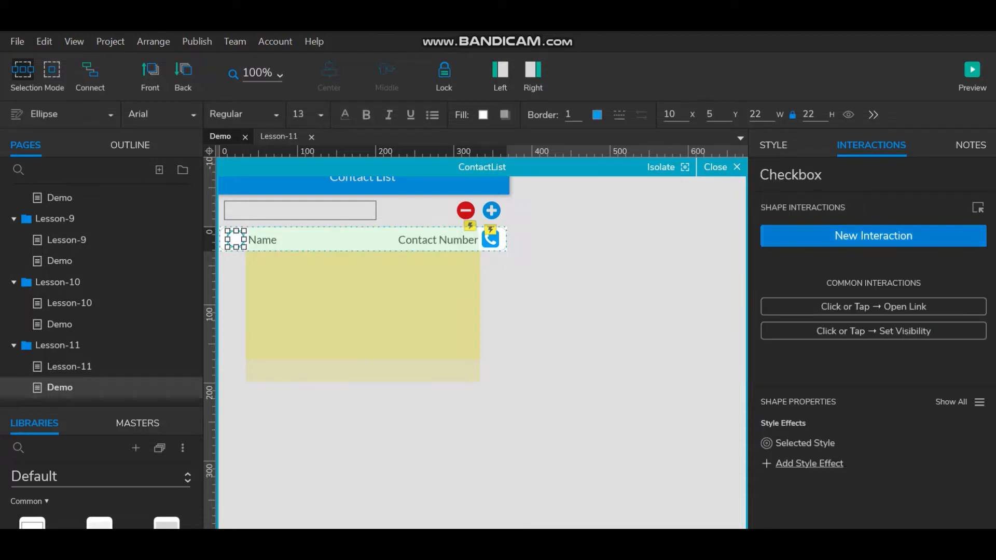
click(874, 235)
scroll(871, 489, down, 5)
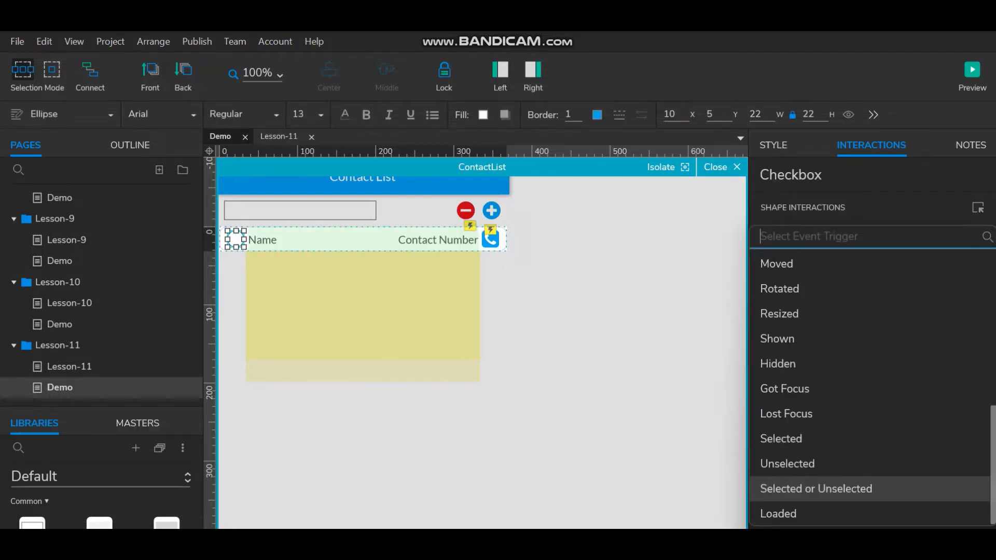
click(781, 439)
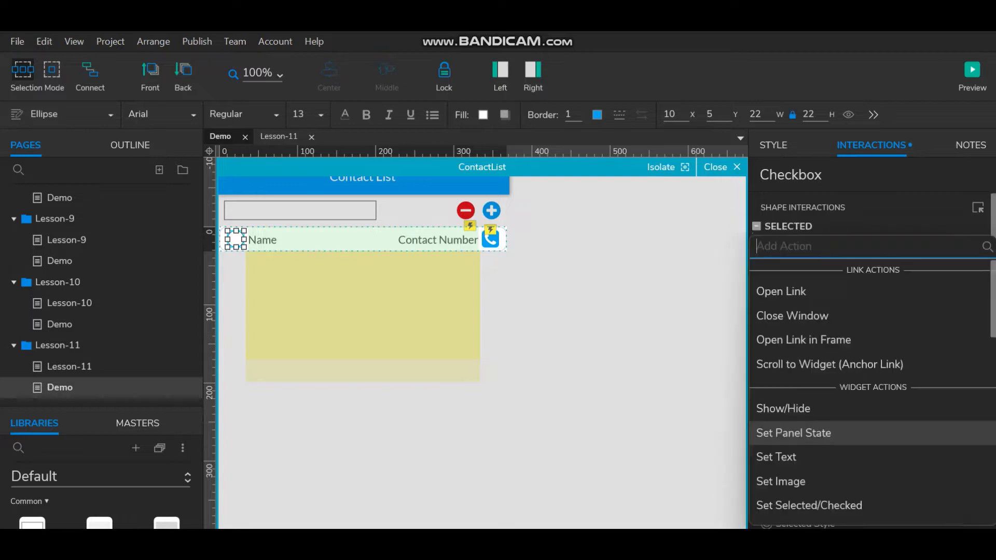
double_click(789, 227)
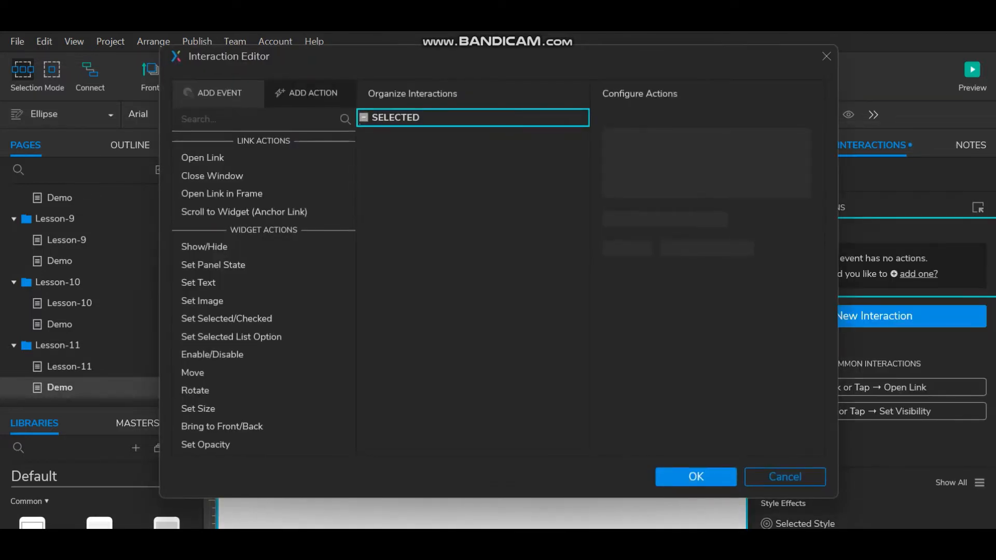
scroll(218, 415, down, 6)
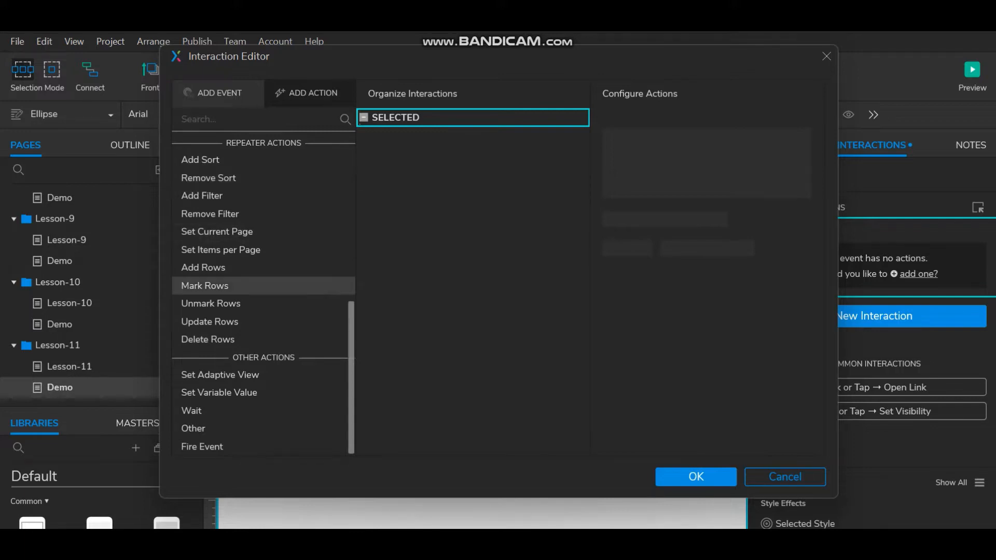
click(205, 286)
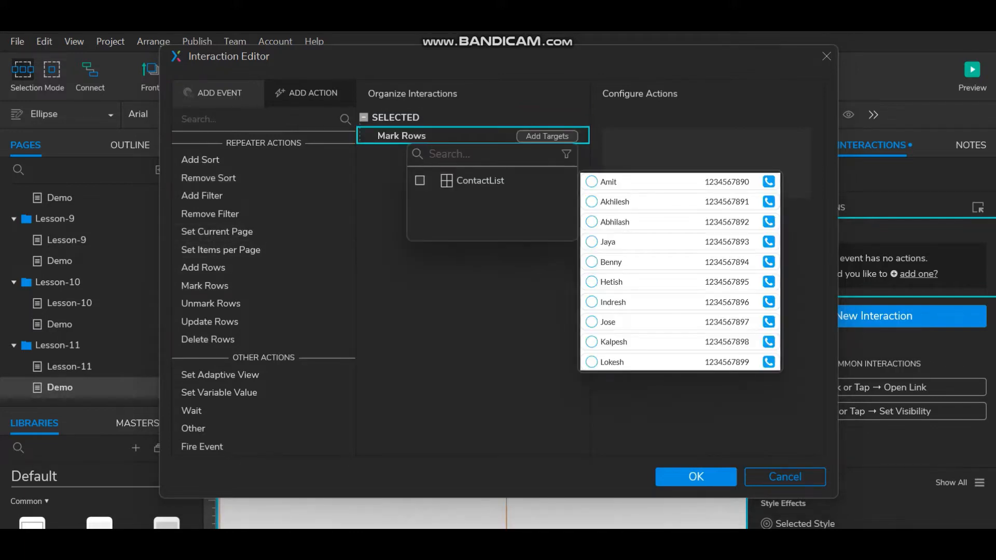
click(420, 181)
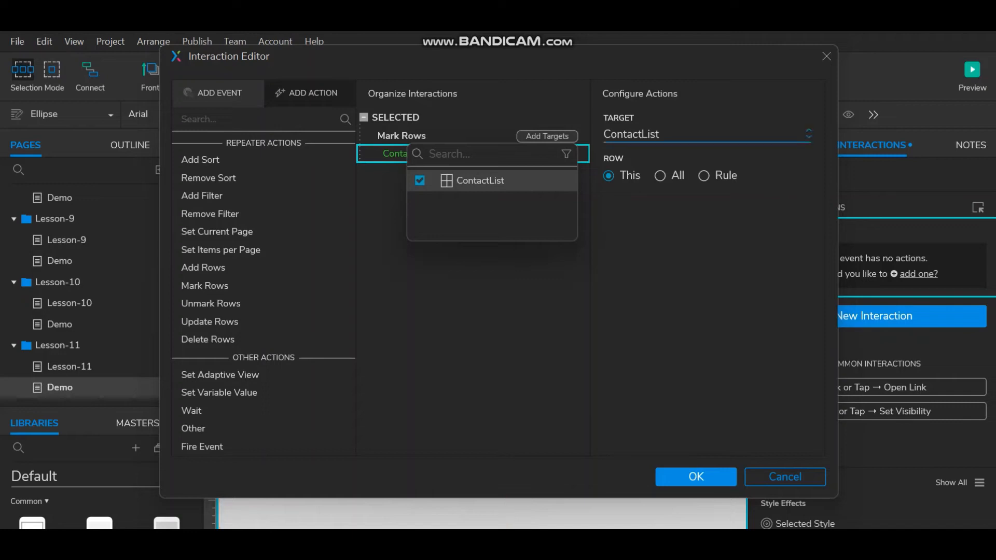
key(Escape)
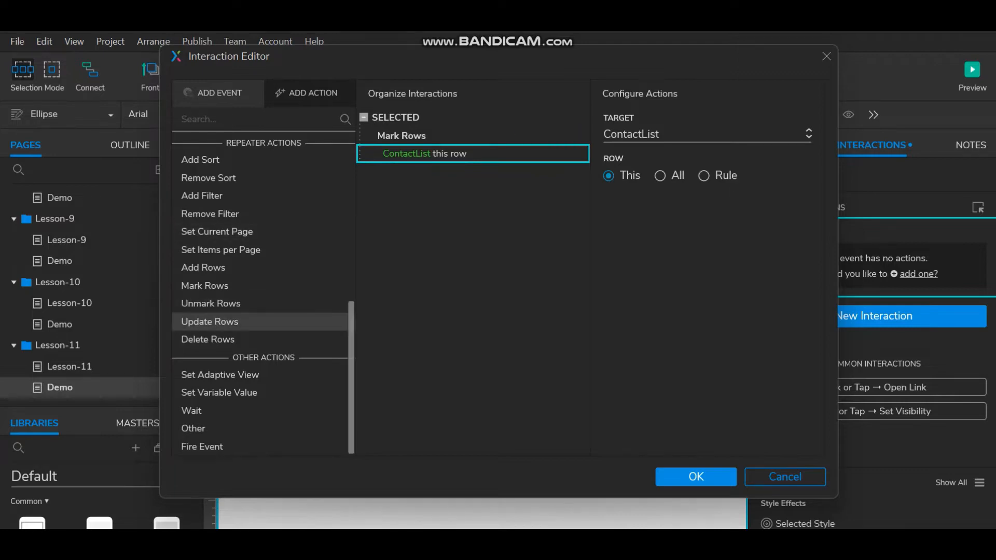
click(696, 476)
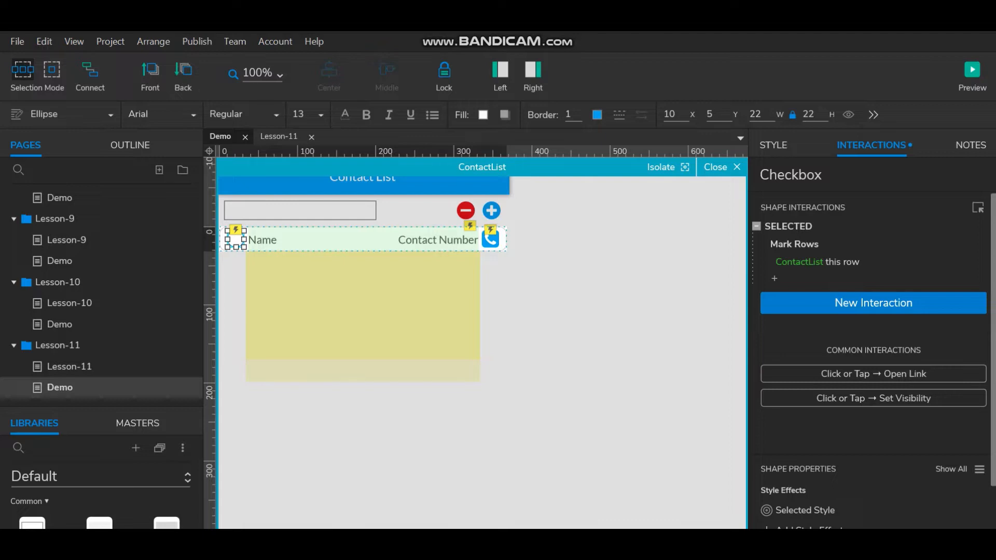
Add an Unselected event to the Checkbox with an Unmark Rows action targeting this row of ContactList
click(874, 303)
scroll(874, 445, down, 10)
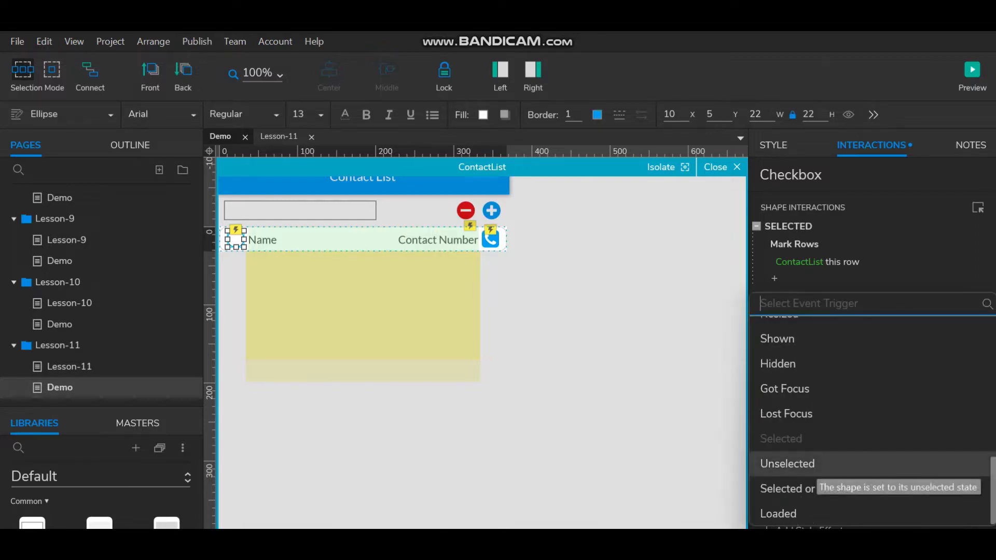
click(787, 463)
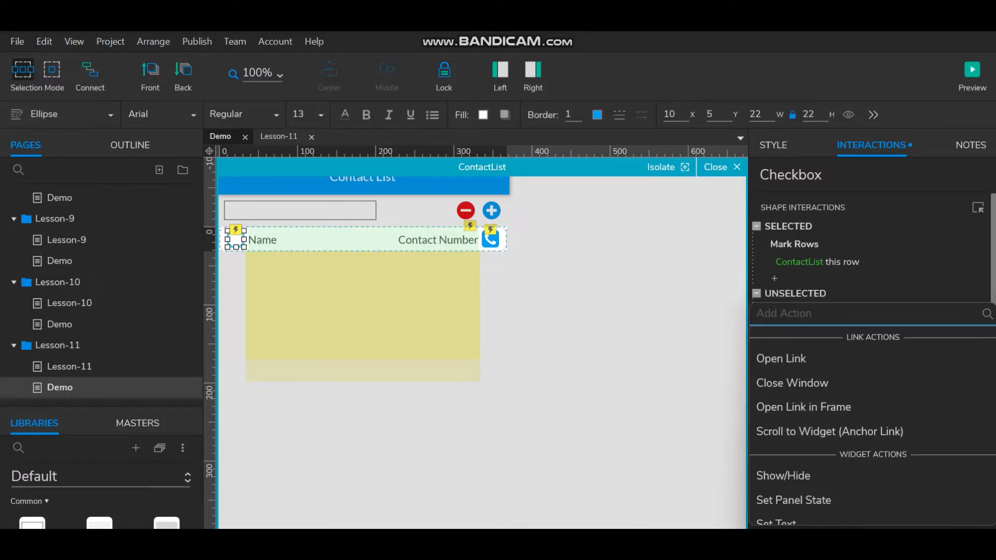
click(978, 207)
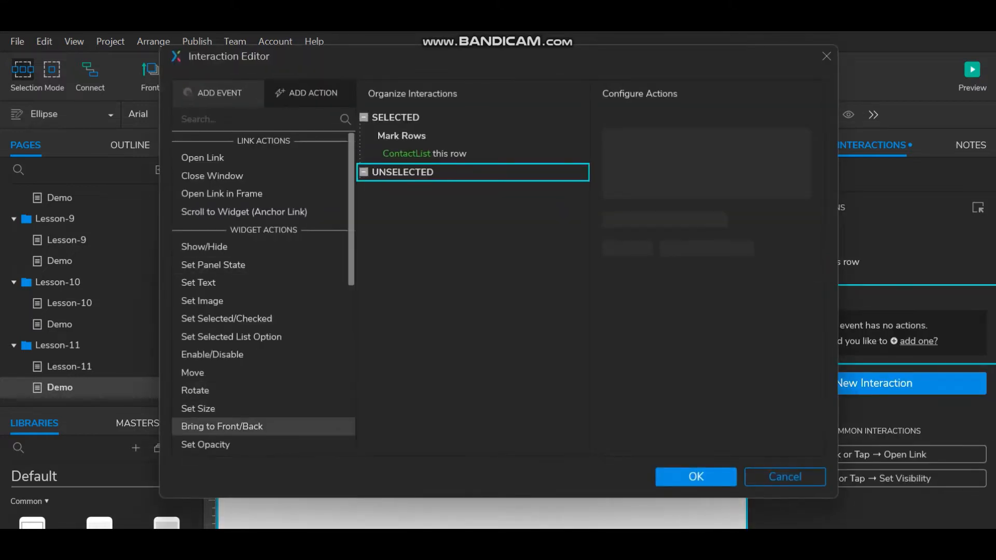
scroll(244, 426, down, 10)
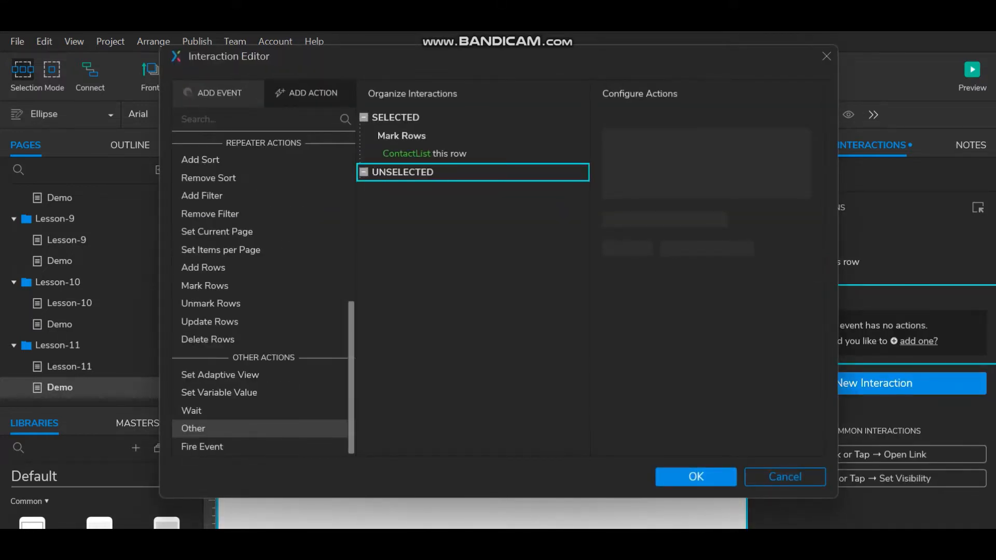
scroll(243, 423, up, 3)
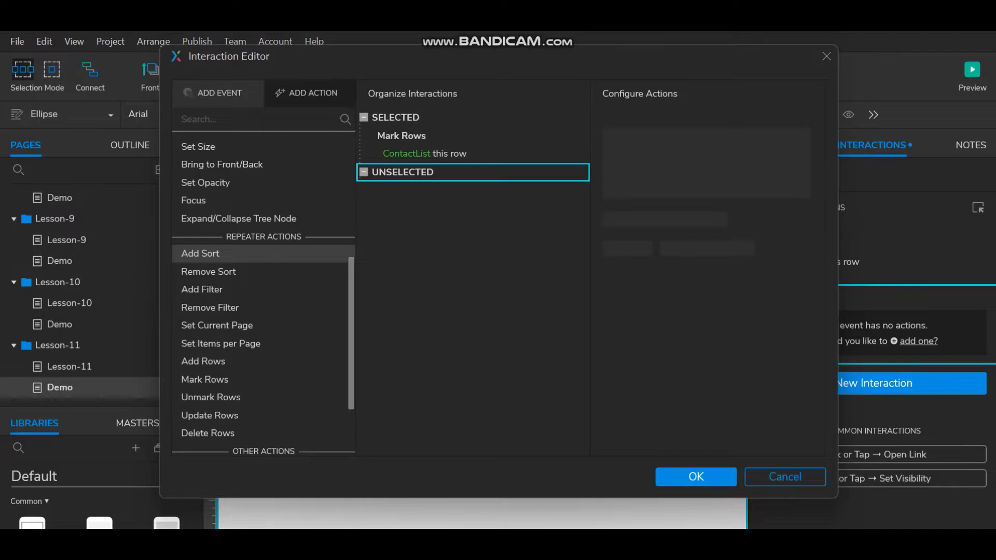
click(211, 397)
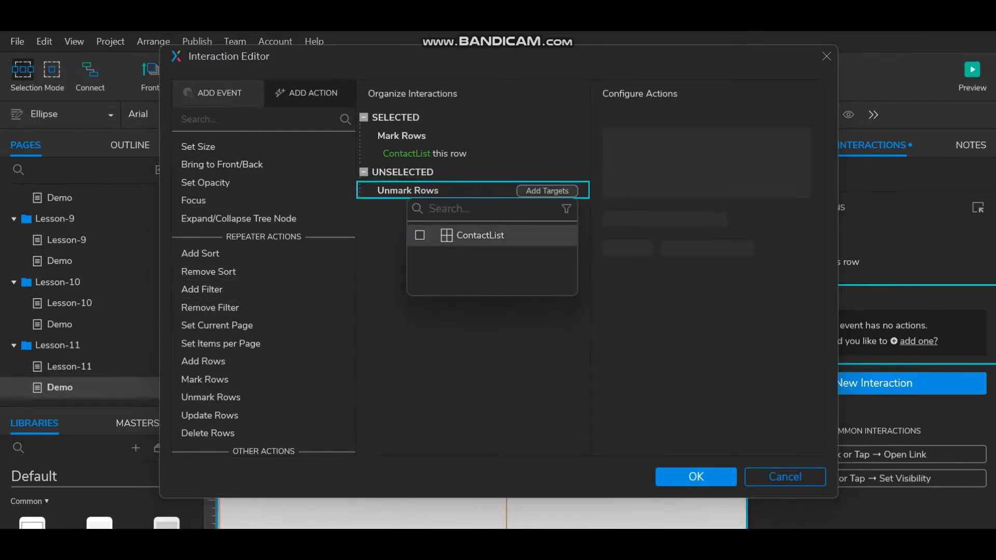
click(420, 235)
click(509, 352)
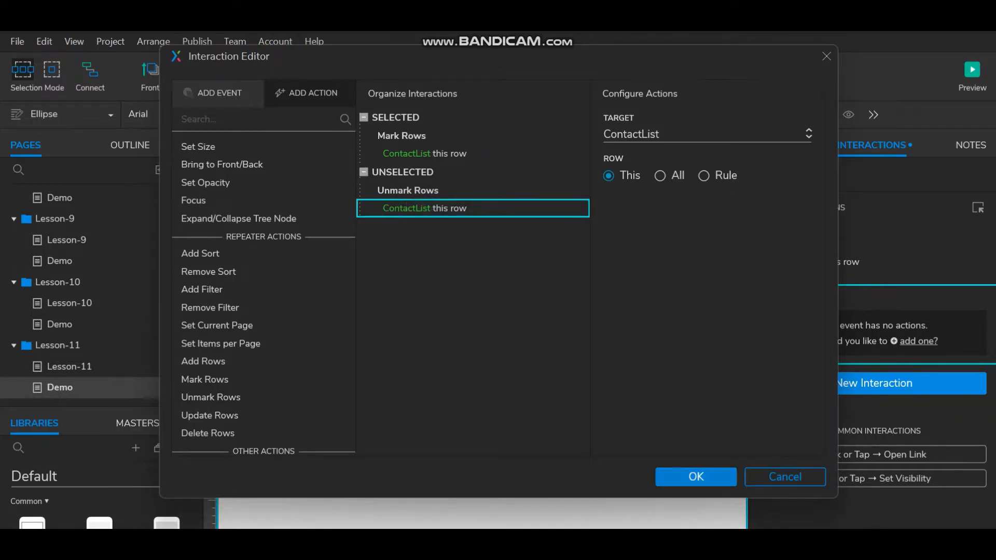
click(695, 477)
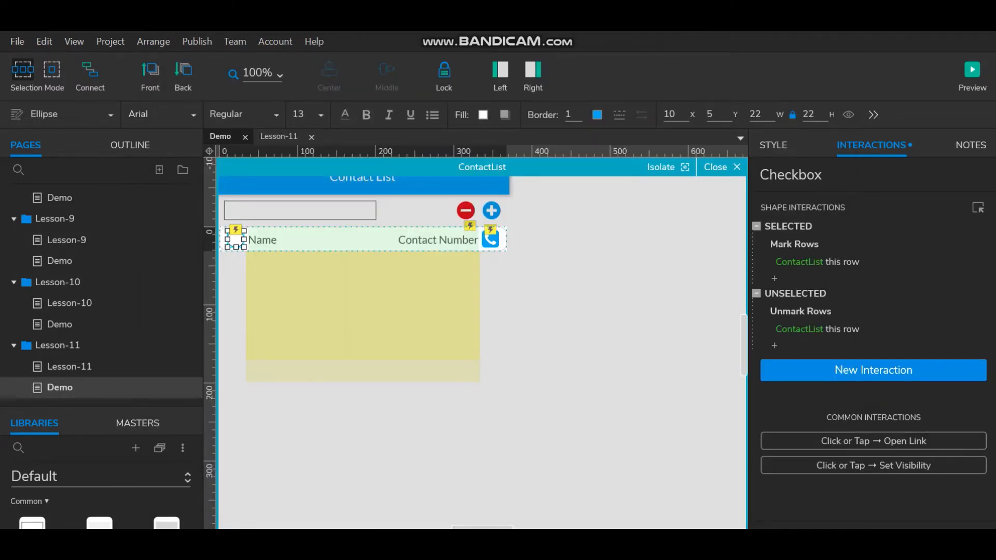
Widen the row hot spot to X 0, width 332, so it covers the checkbox, and preview the page
click(363, 240)
drag(248, 240, 221, 239)
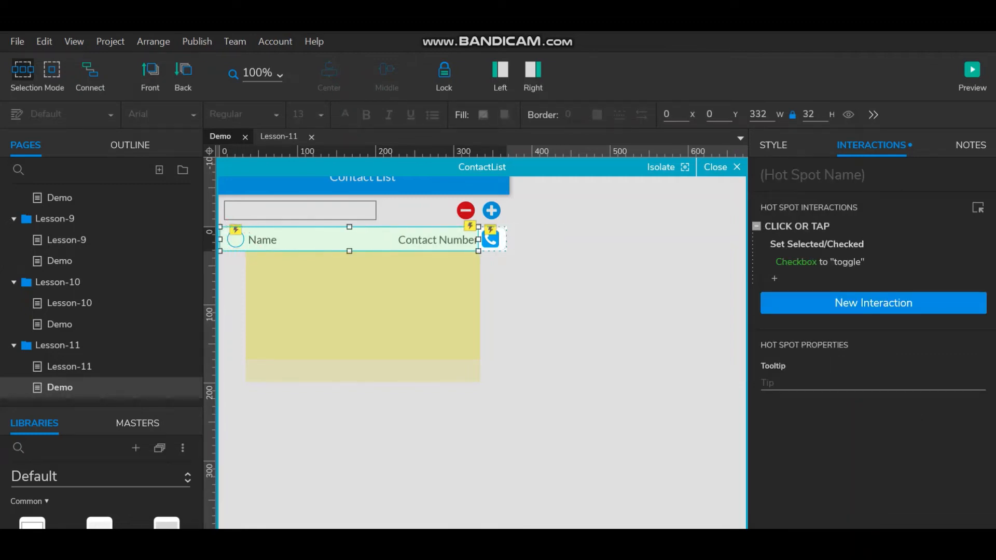
key(F5)
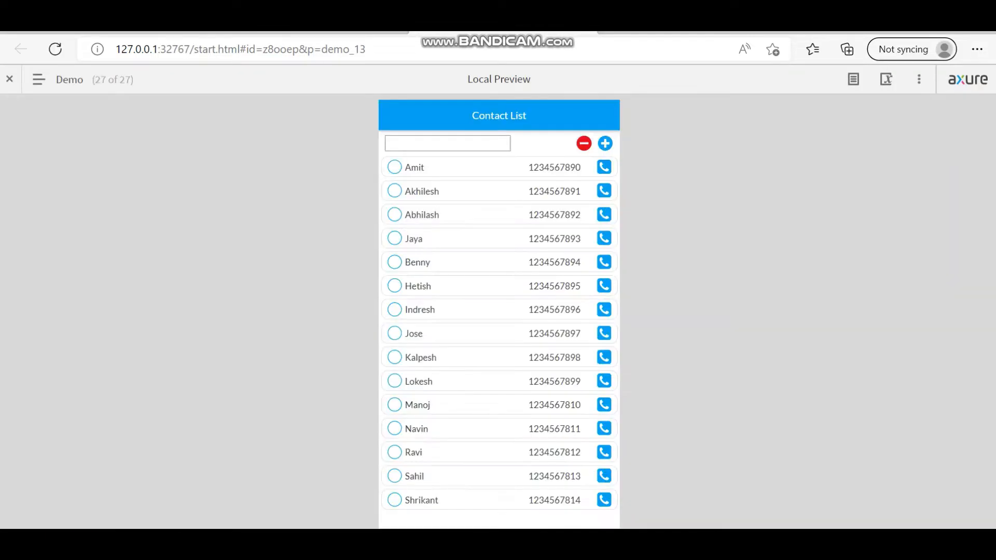
Test the preview by marking and deleting the first contact, select and unselect the new first row, and return to Axure RP
click(395, 167)
click(584, 143)
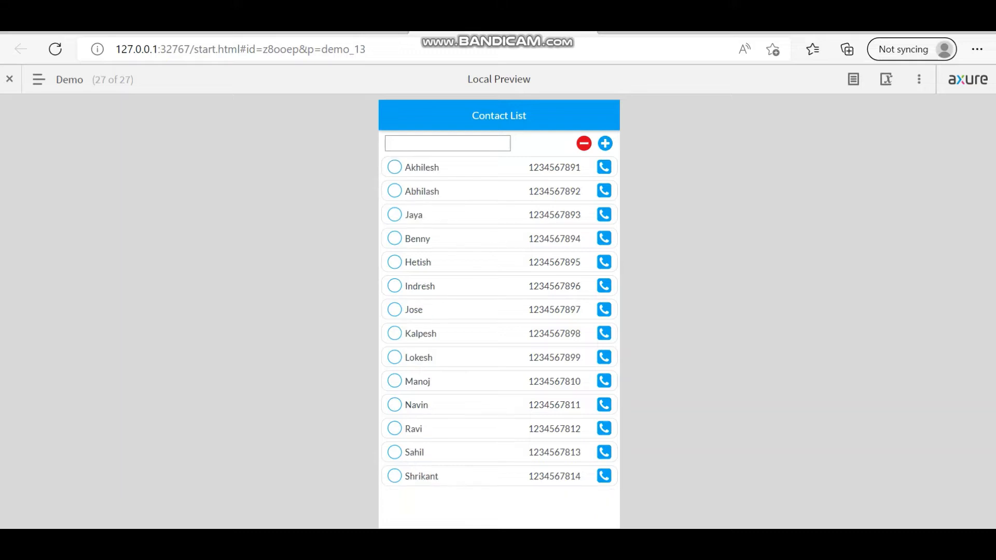
click(394, 167)
click(395, 167)
key(alt+Tab)
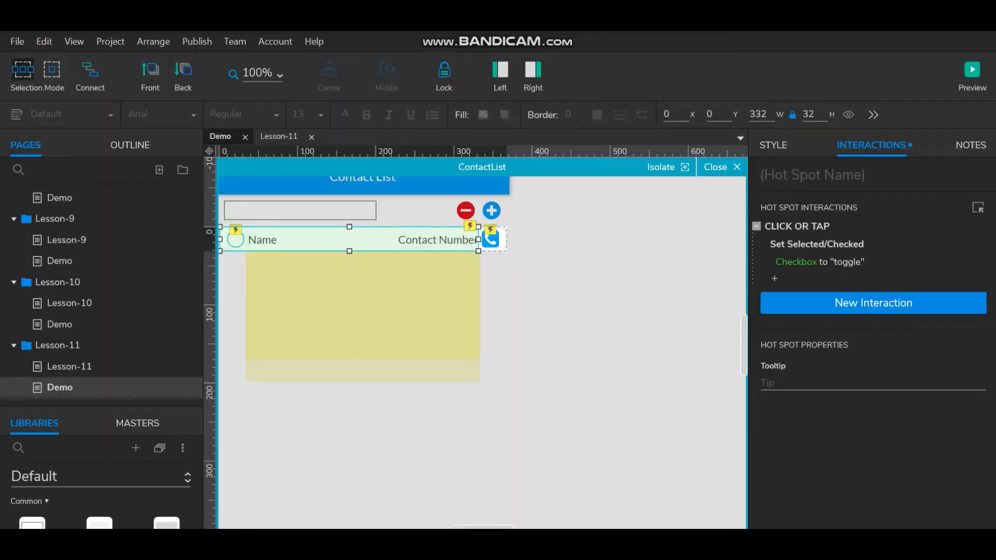
Uncover the row's Checkbox to examine its Selected and Unselected actions, and stretch the hot spot back to X 0, width 332
drag(221, 239, 249, 239)
click(235, 239)
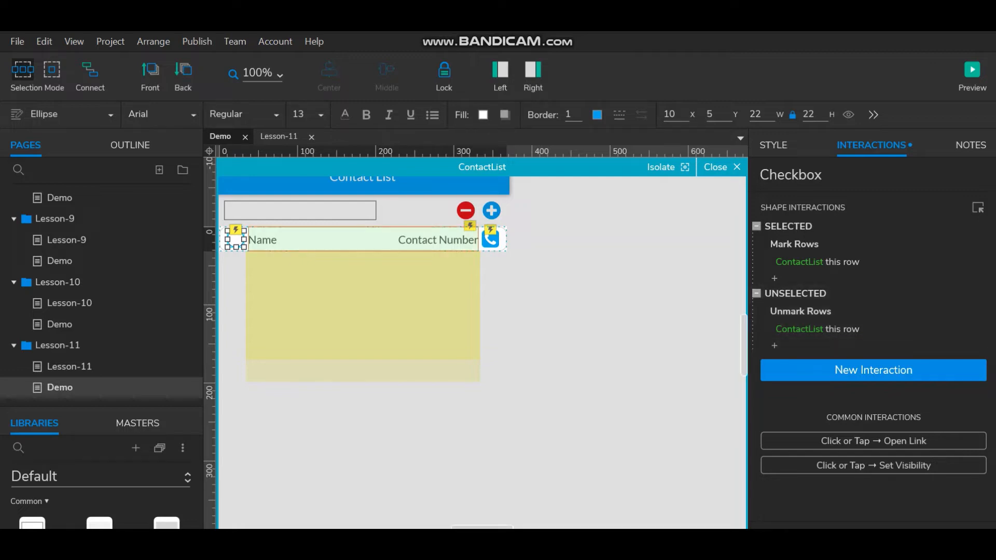
click(467, 241)
drag(249, 239, 220, 240)
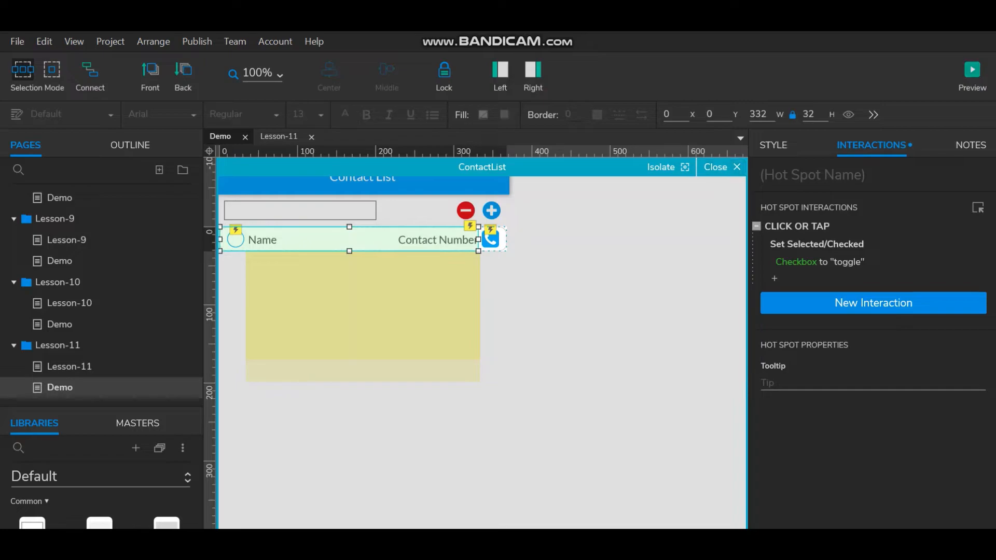
Preview the page again and test deleting the fifth and sixth contacts together
click(972, 72)
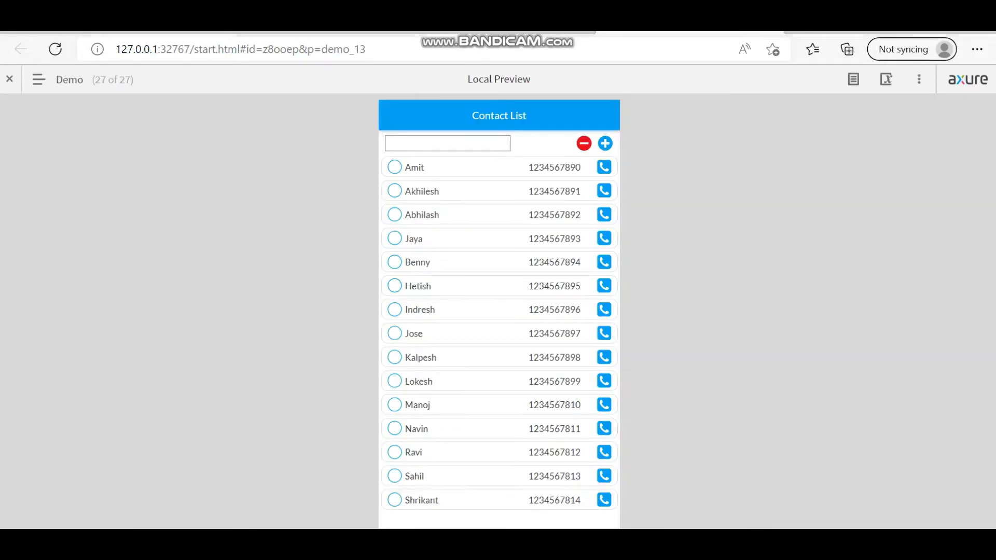
click(395, 263)
click(394, 285)
click(584, 143)
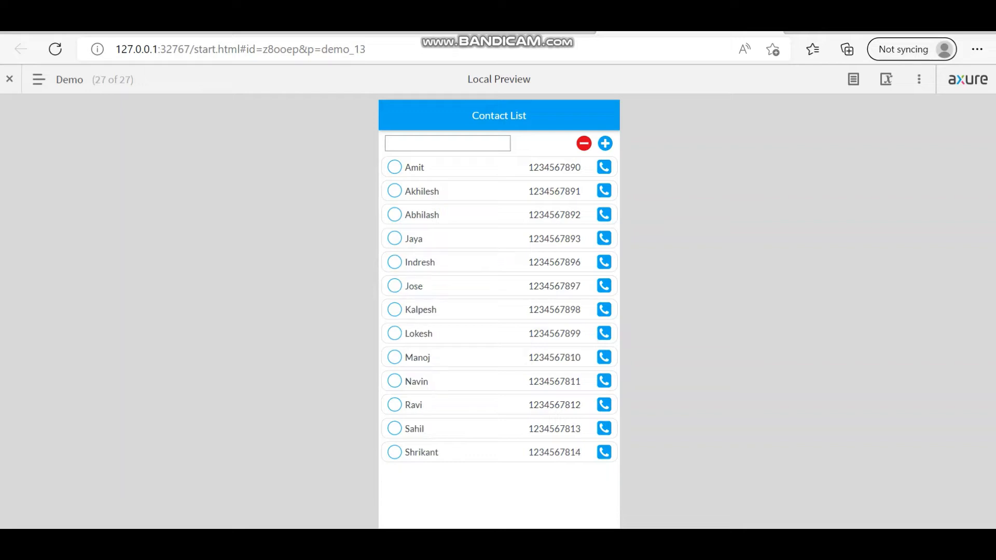
Test unmarking by selecting the fifth to seventh contacts, unselecting the fifth and deleting the marked rows
click(395, 262)
click(395, 286)
click(395, 310)
click(395, 262)
click(584, 143)
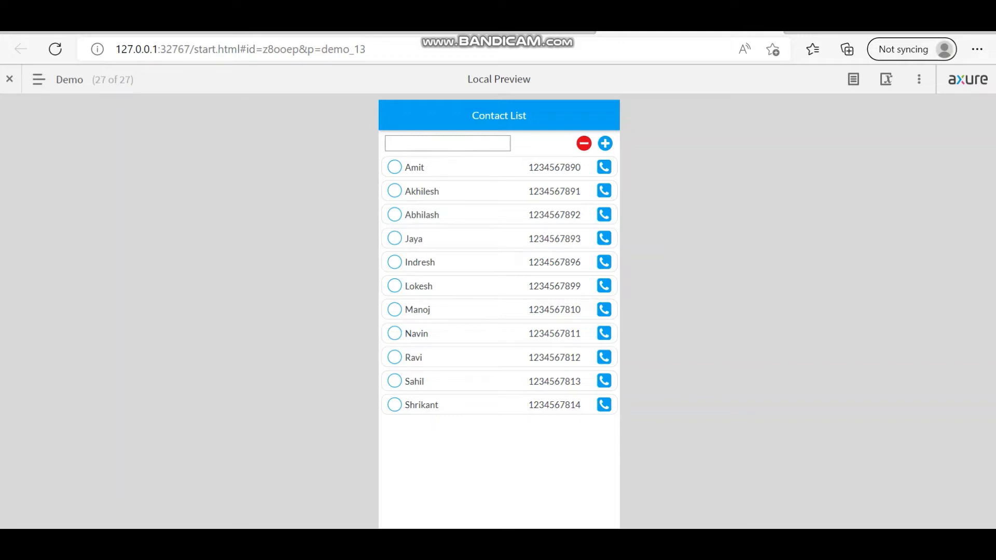
Switch back to Axure RP, close the ContactList repeater and examine the remove_Icon's Delete Rows action
click(531, 543)
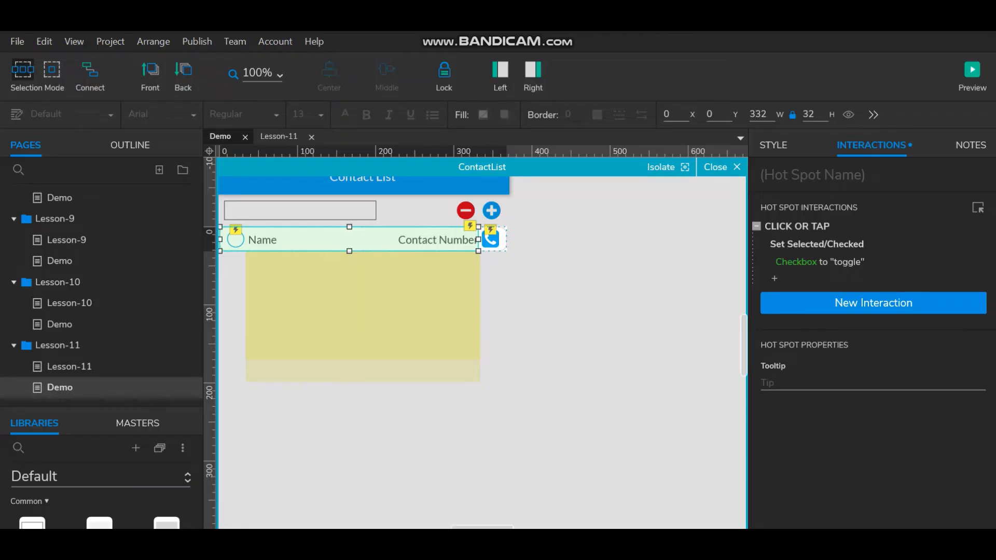
click(721, 167)
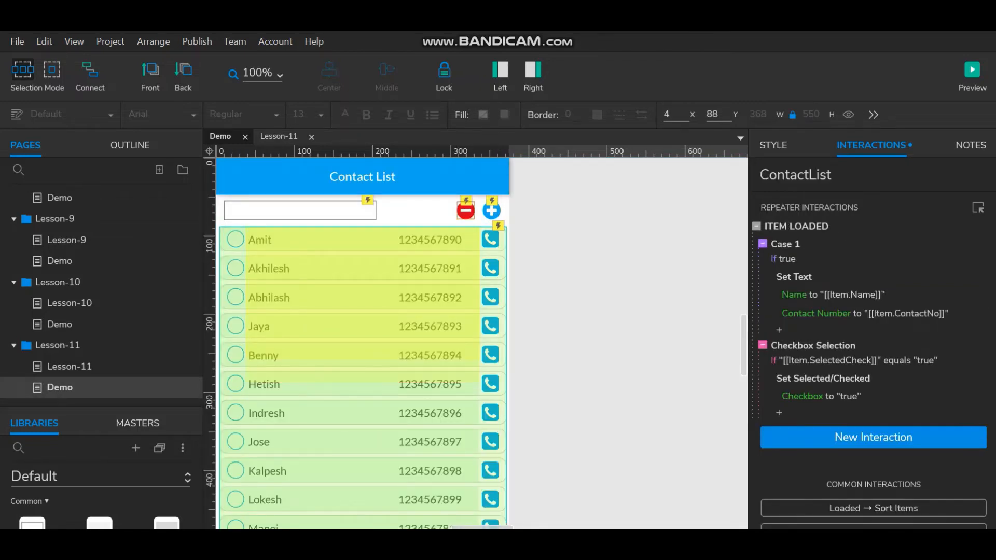
click(465, 210)
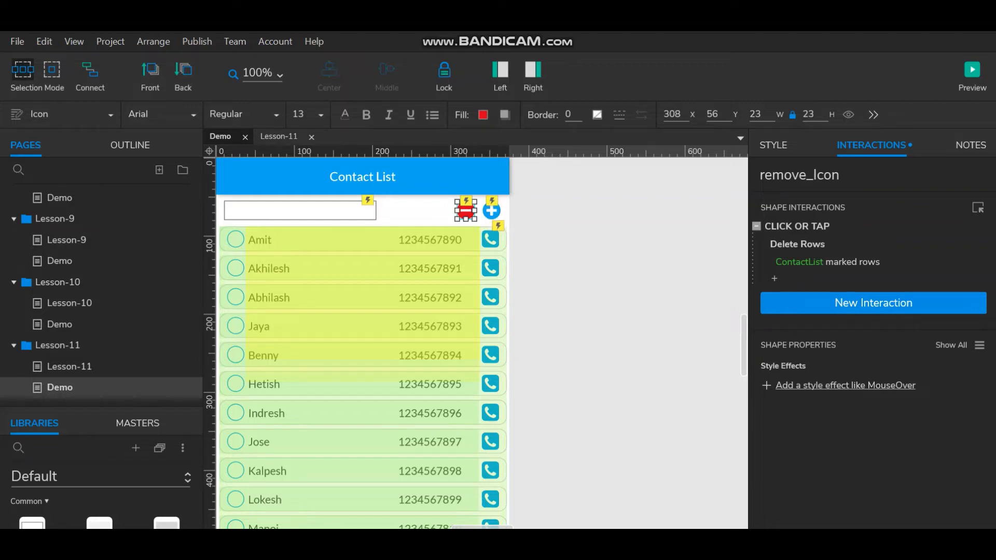
click(597, 269)
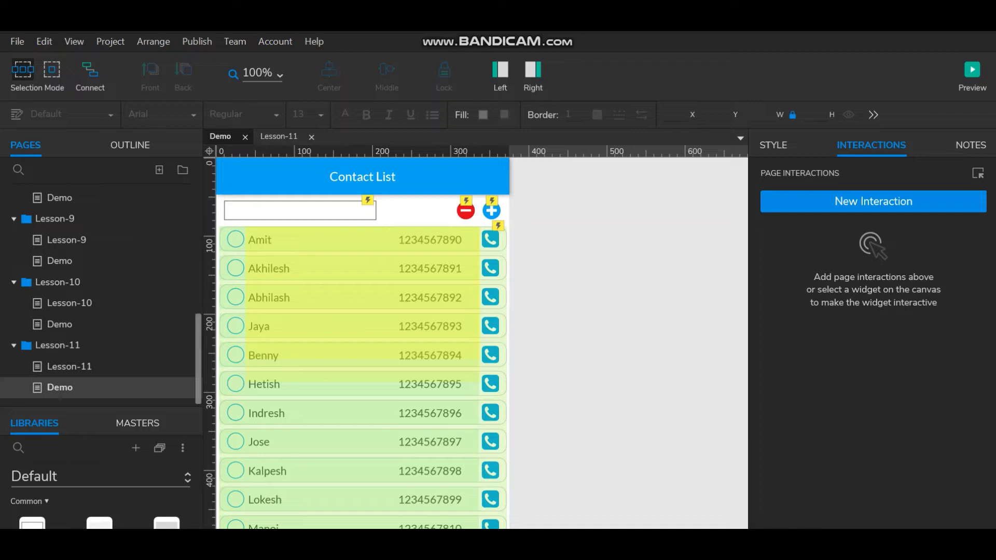
Place a Box 1 over the contact list at X 38, Y 88 and size it to 300 by 199
drag(101, 407, 102, 266)
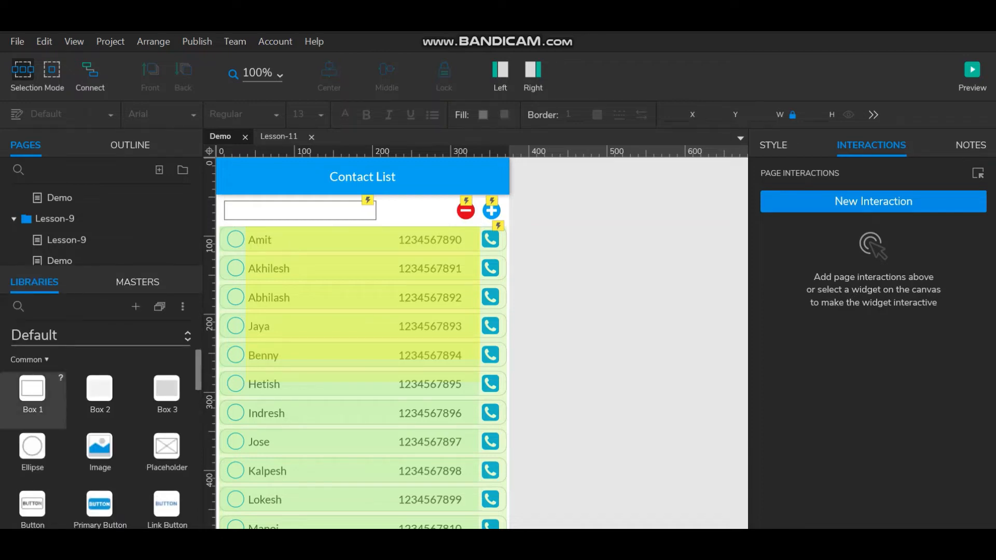
drag(32, 389, 393, 294)
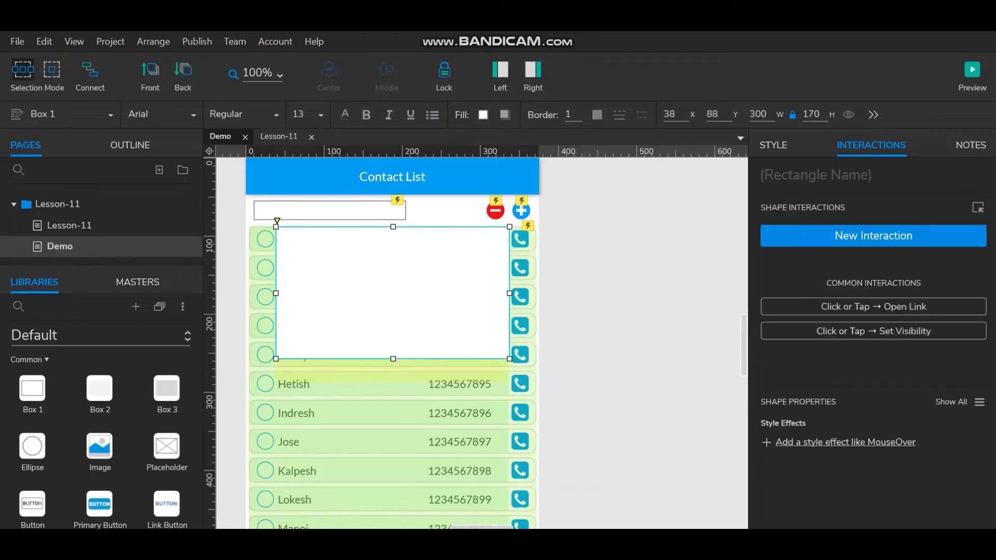
drag(392, 372, 393, 381)
Set the box's corner radius to 10 and its border thickness to 0
click(774, 145)
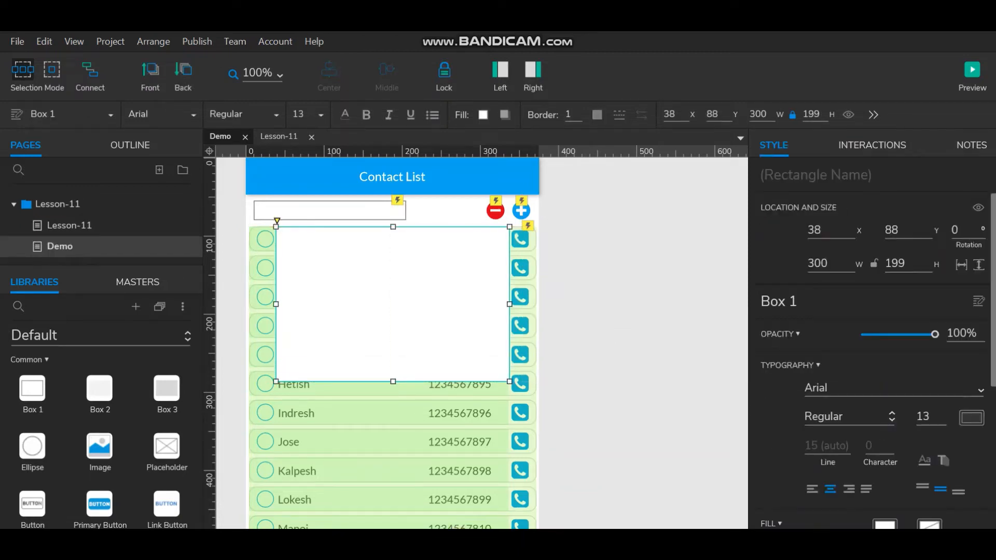
scroll(923, 415, down, 4)
click(884, 456)
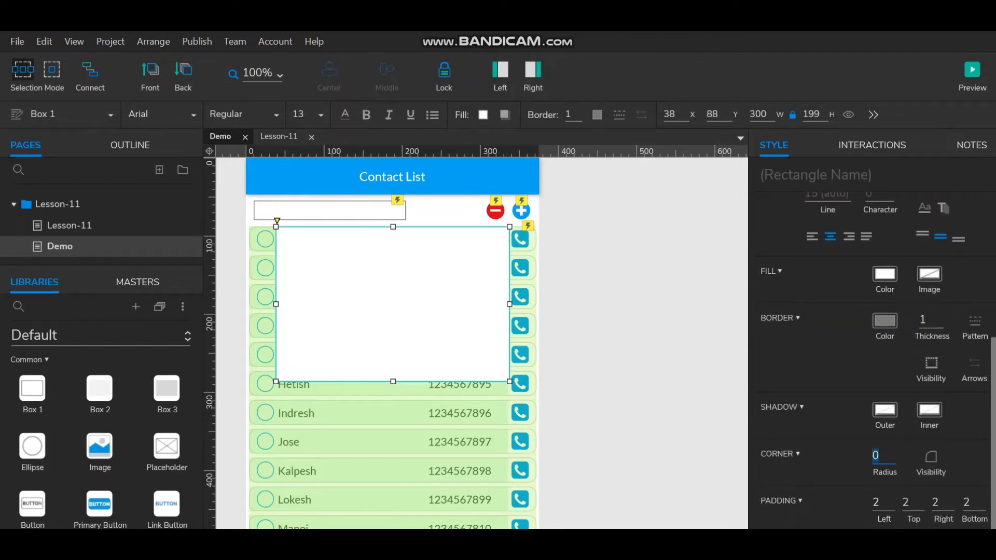
text(10)
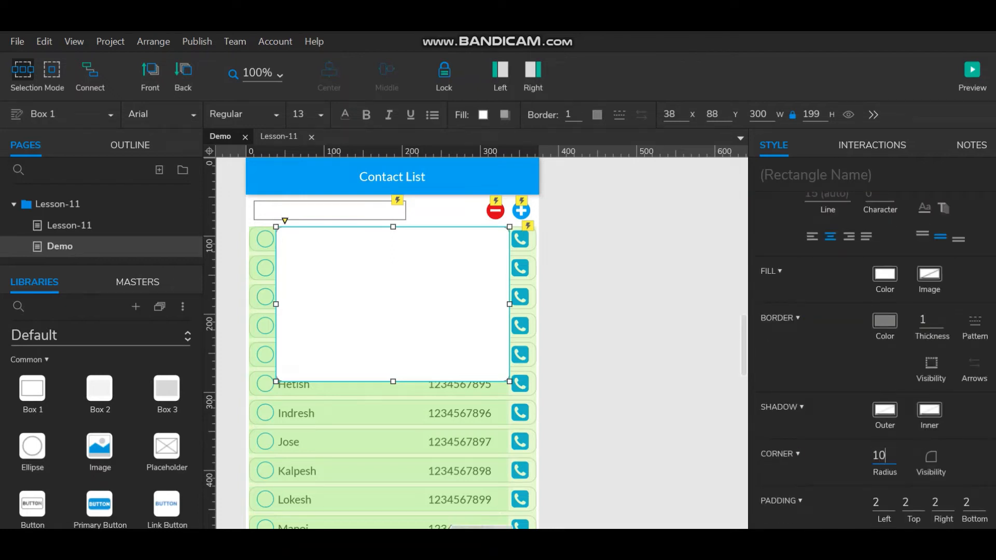
key(Return)
click(579, 117)
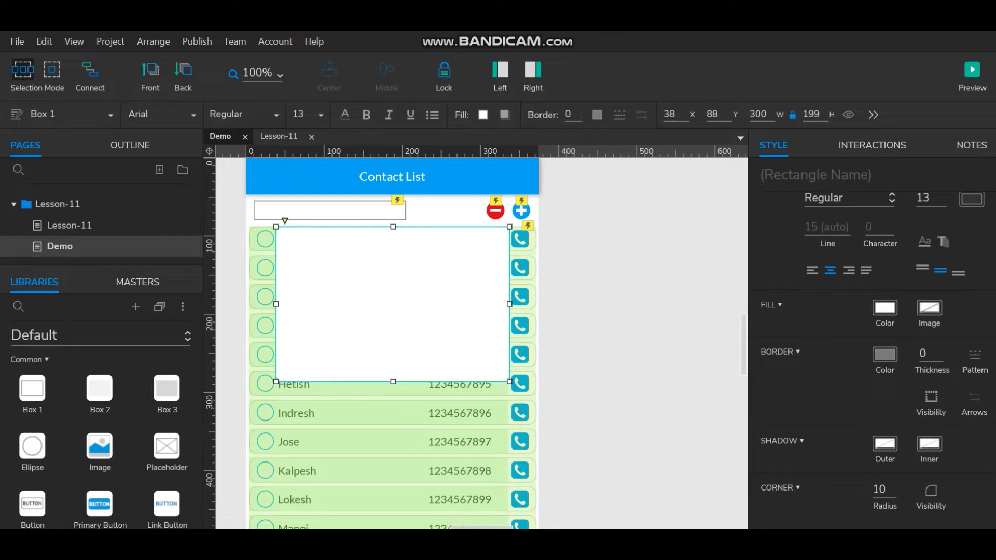
Give the box an outer shadow with X and Y offsets of 1
click(504, 114)
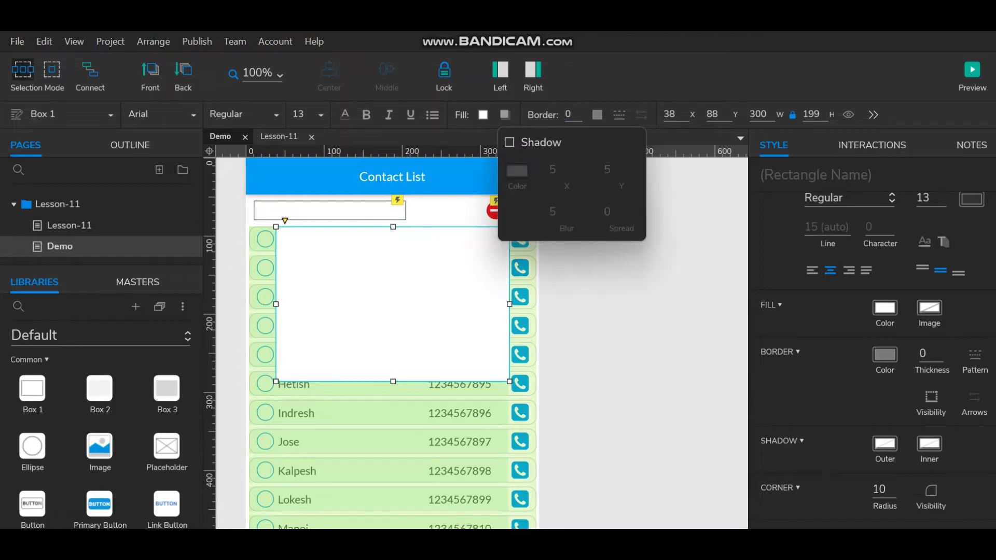
click(510, 143)
click(560, 170)
text(1)
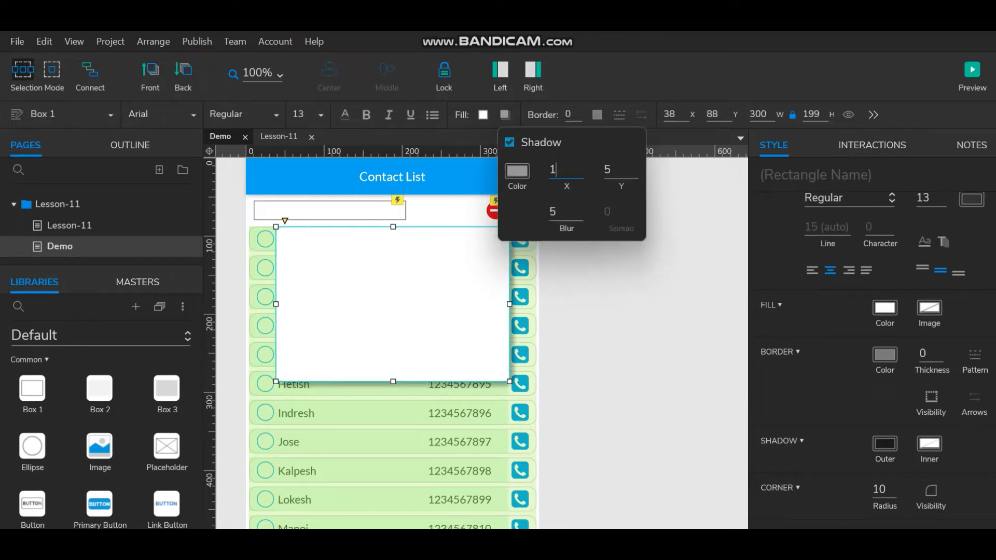
key(Tab)
text(1)
click(627, 306)
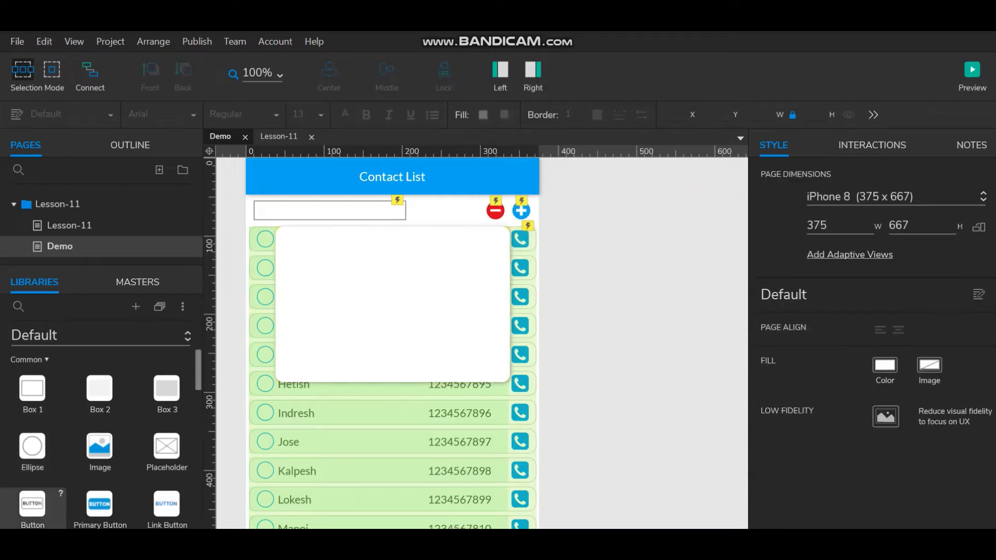
Place a second Box 1 inside the popup box at X 53, Y 103 and size it to 243 by 44
scroll(98, 438, down, 3)
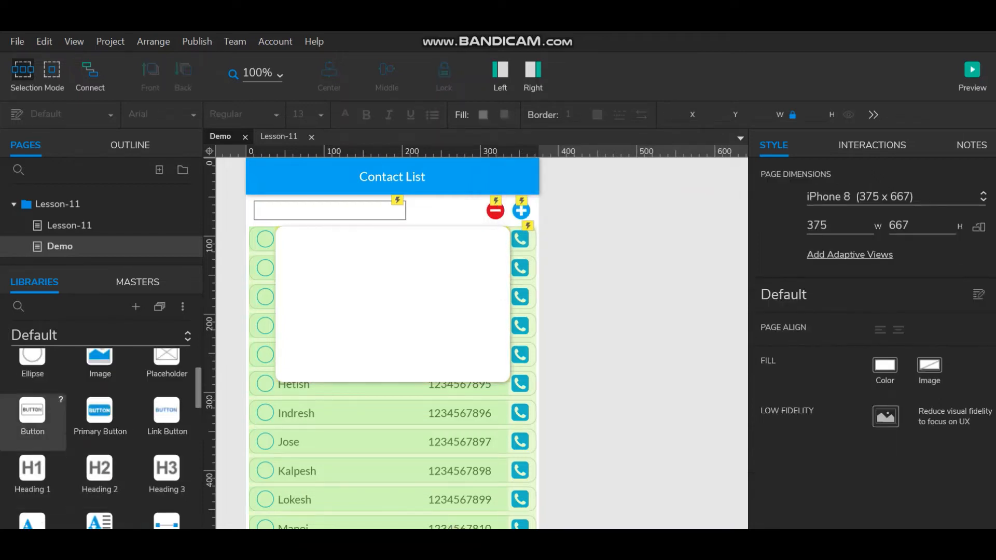
scroll(33, 412, up, 3)
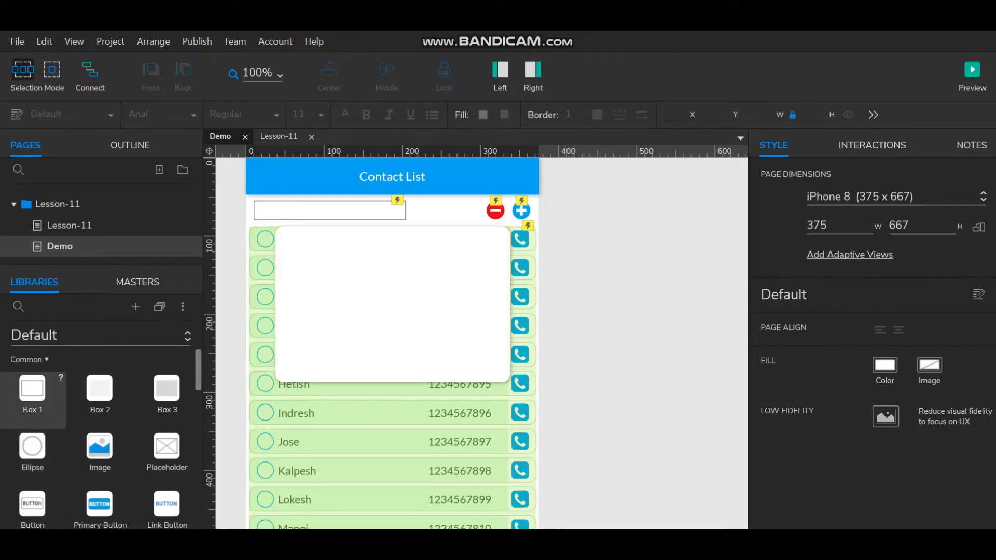
drag(32, 389, 405, 305)
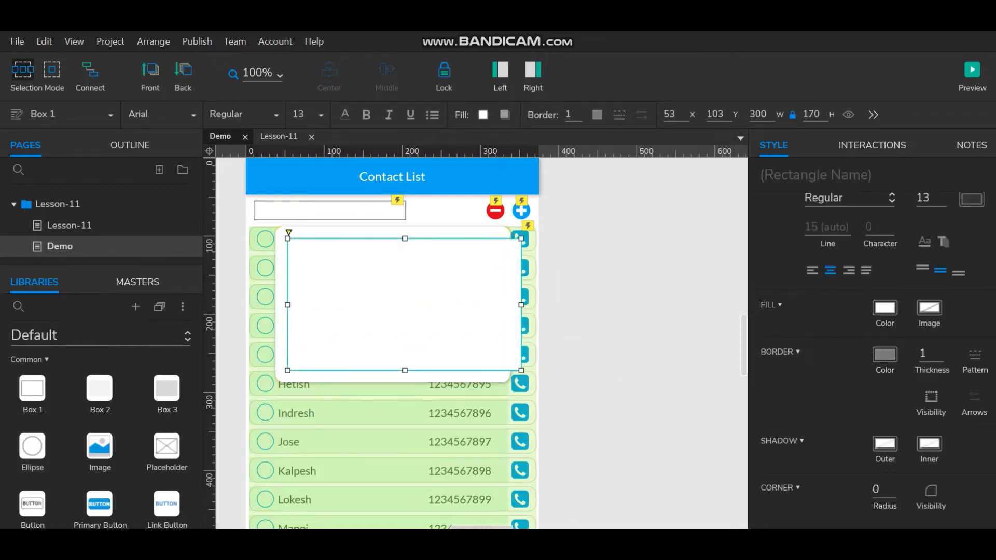
drag(522, 305, 476, 305)
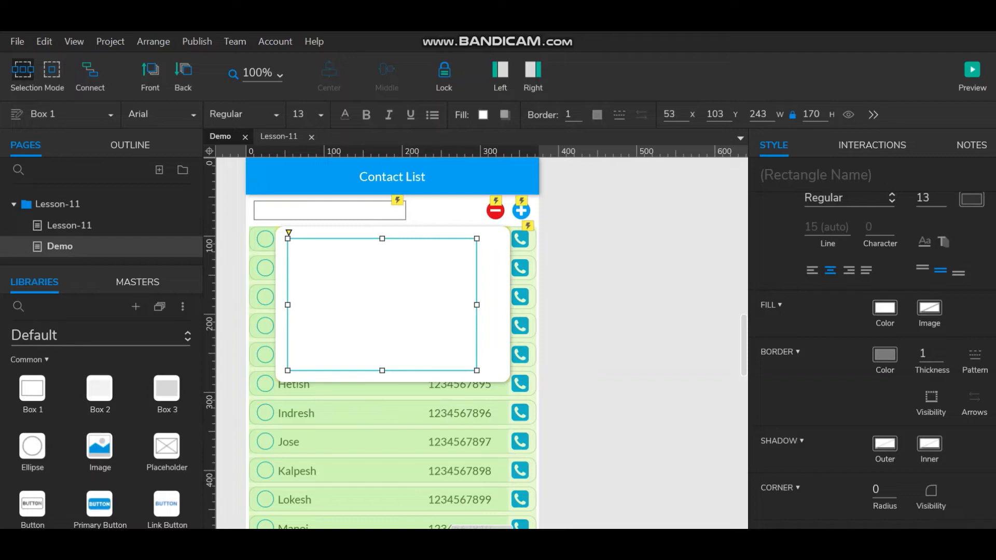
drag(382, 371, 382, 272)
Enter the text "Are you sure?" in the new inner box
double_click(382, 255)
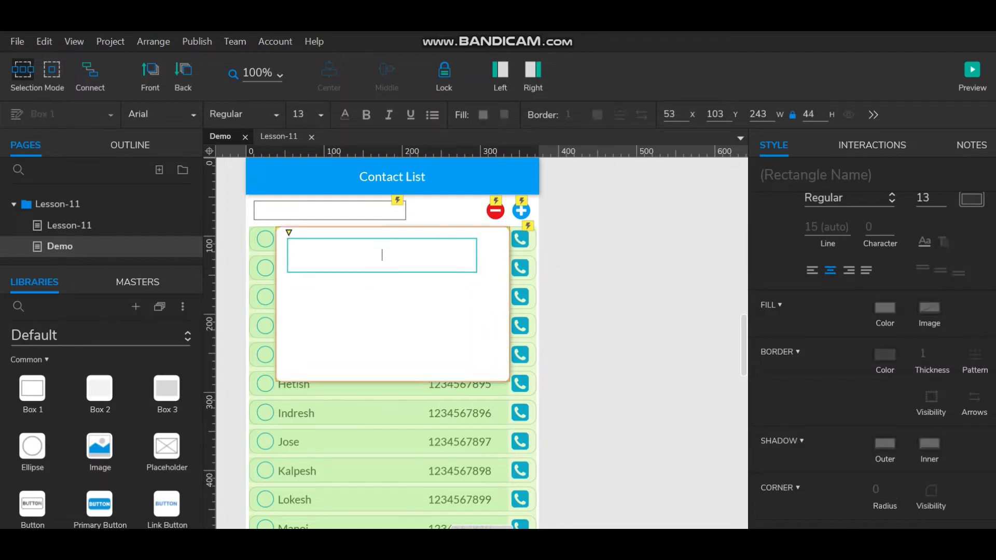
text(Are you sure?)
key(Return)
key(Return)
text(D)
key(BackSpace)
key(BackSpace)
key(BackSpace)
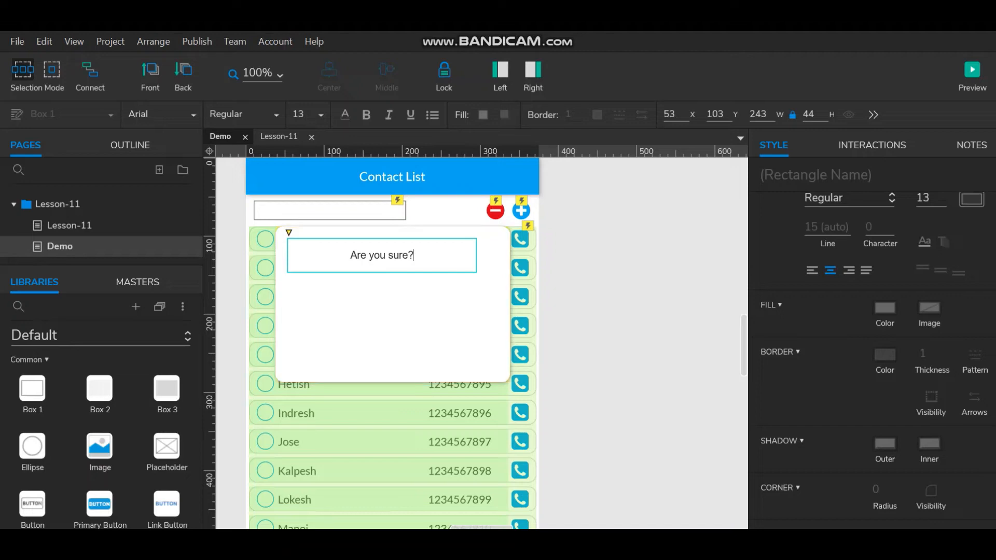
click(576, 301)
Center the "Are you sure?" box horizontally on the popup box
click(393, 311)
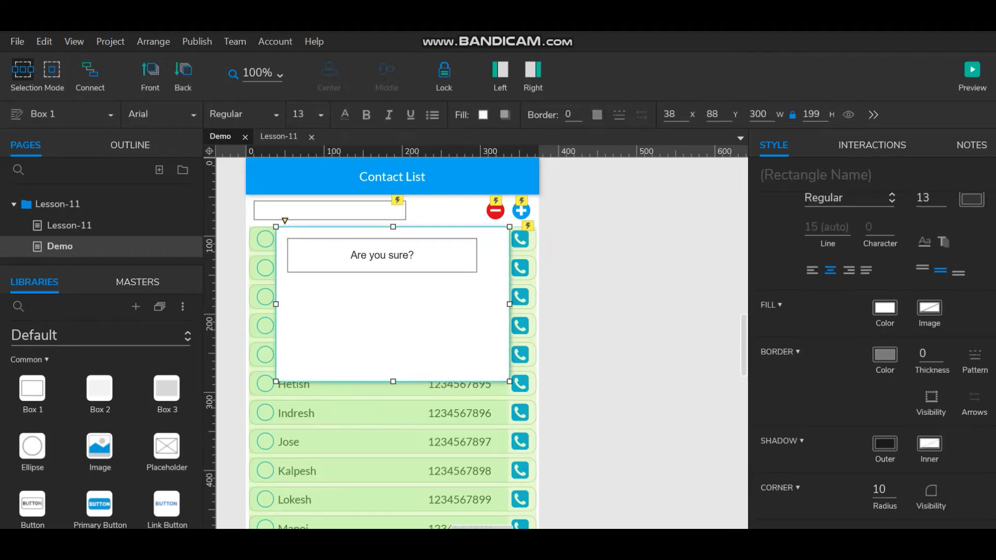
ctrl+click(383, 255)
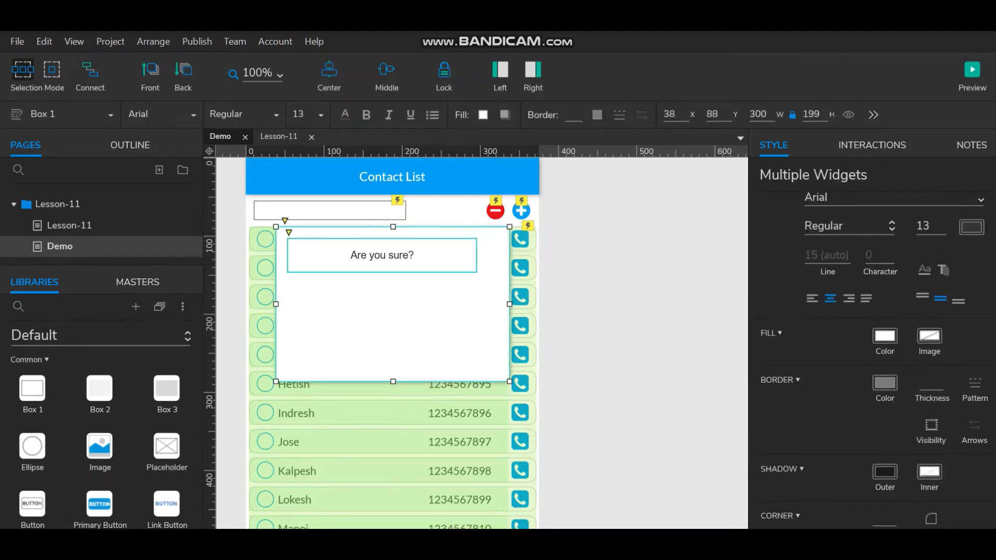
click(329, 76)
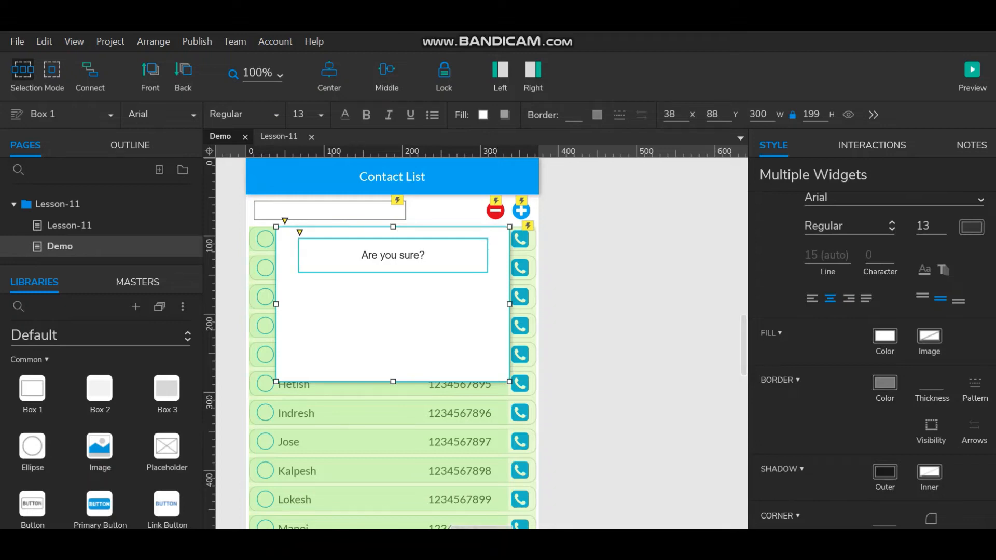
click(575, 301)
Set the "Are you sure?" box's font to Lato and its border thickness to 0
click(393, 255)
click(193, 115)
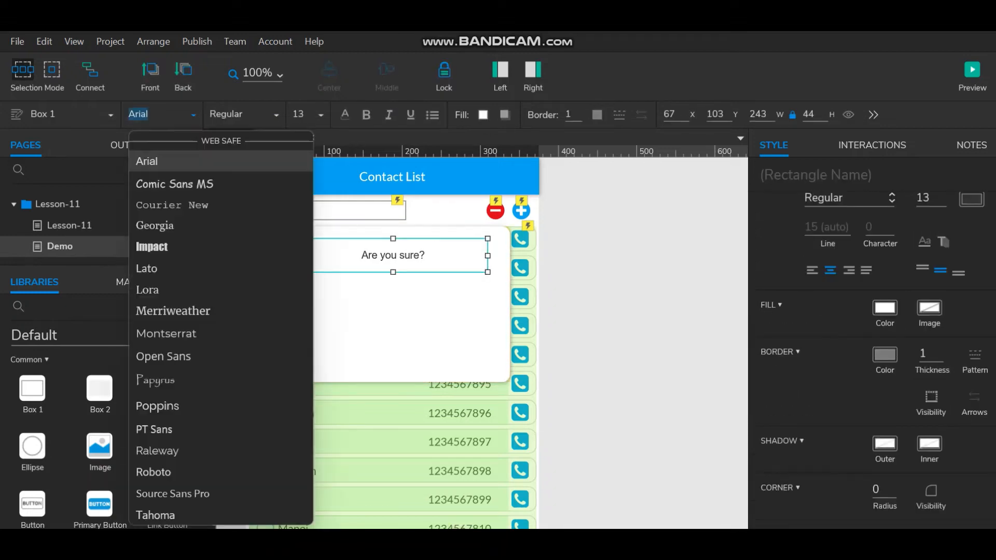
click(150, 269)
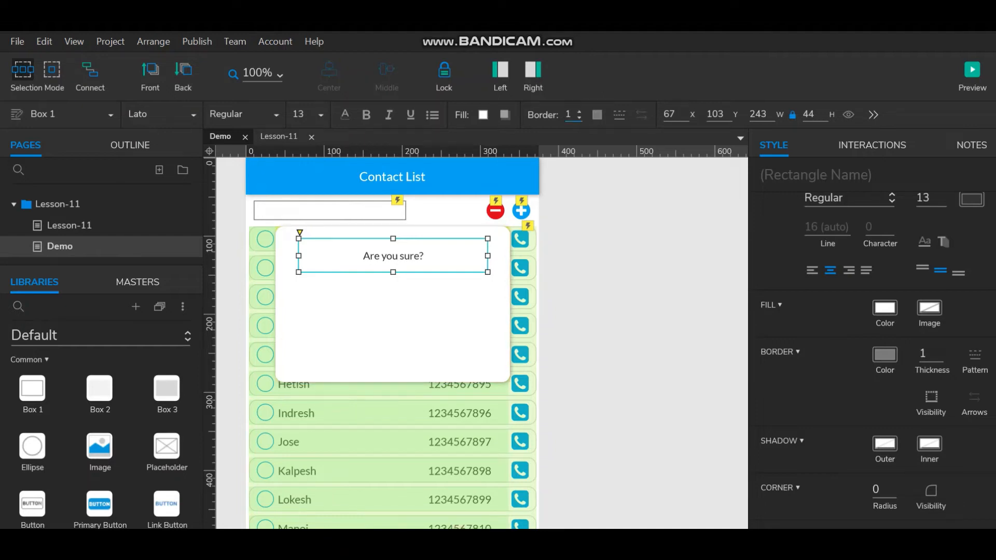
key(Escape)
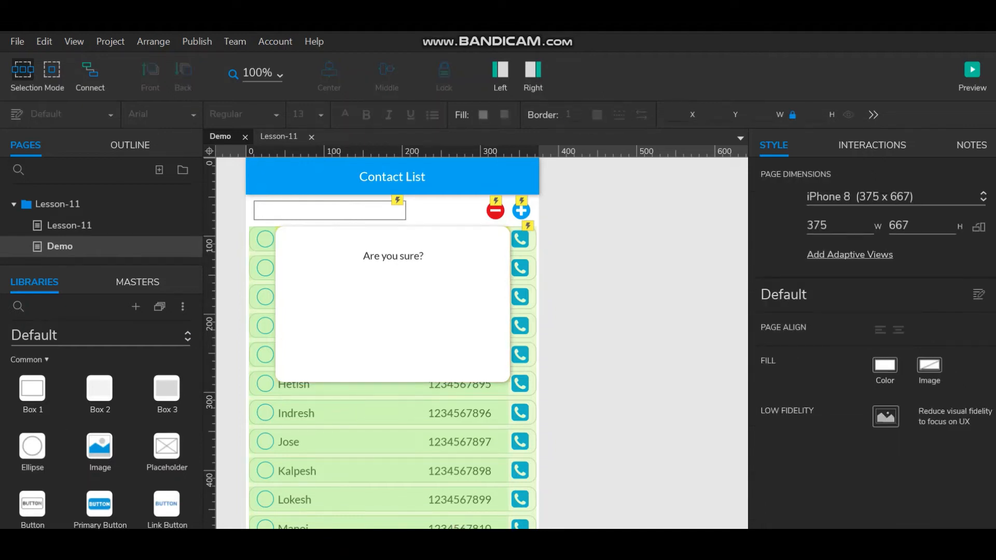
Switch the widget library to Bootstrap_version1.0 and search it for "bu"
click(102, 336)
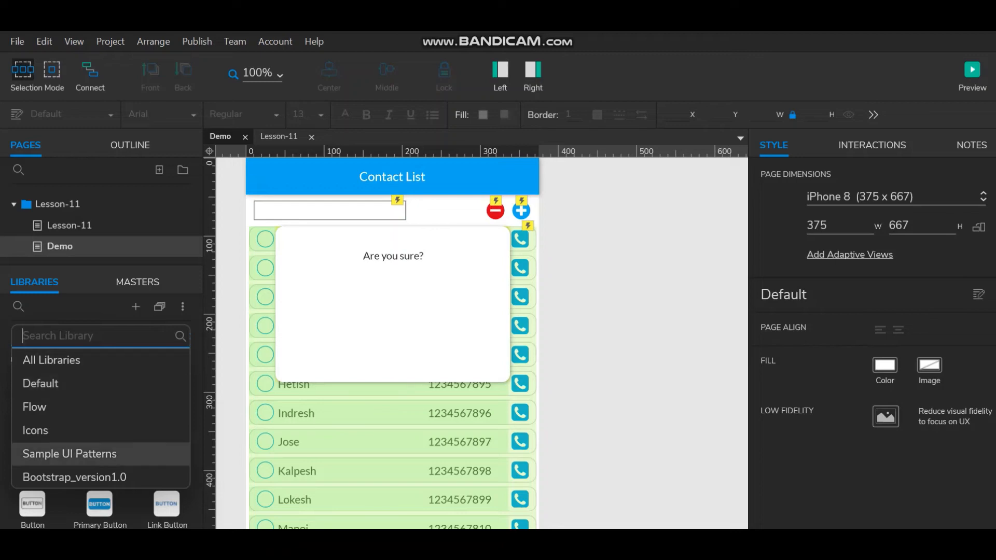
click(74, 478)
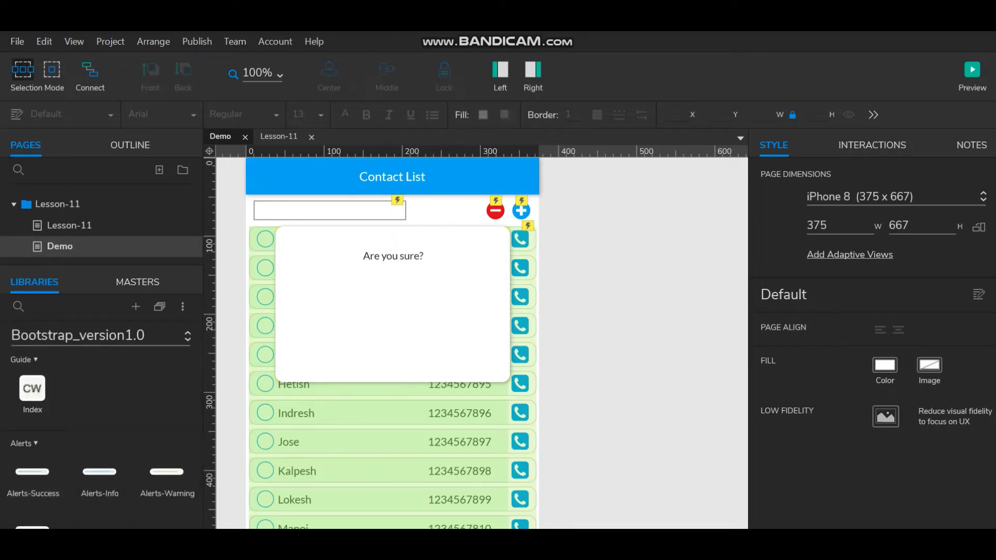
click(19, 307)
text(bu)
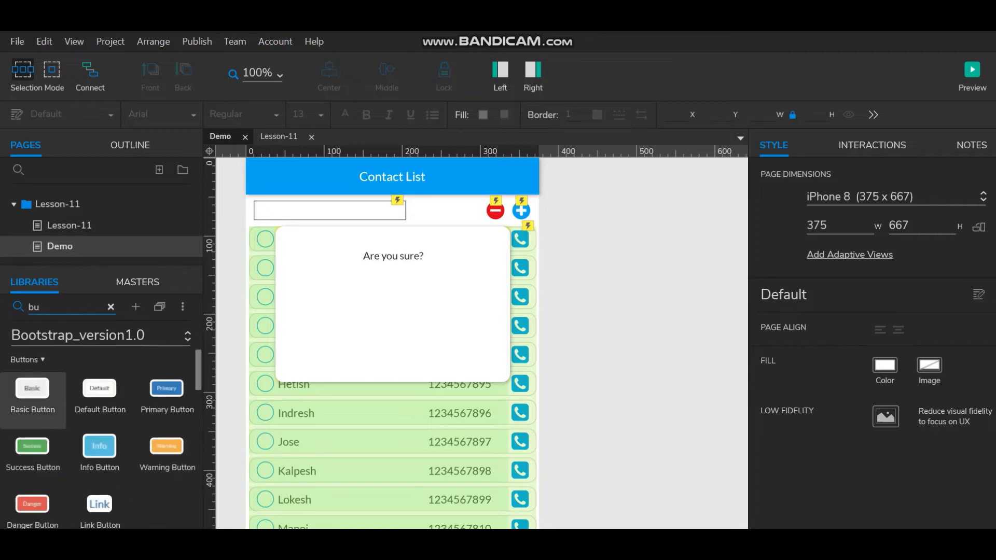
Add a Danger Button to the popup, label it "Delete" and position it at X 159, Y 245
drag(32, 503, 365, 366)
double_click(365, 358)
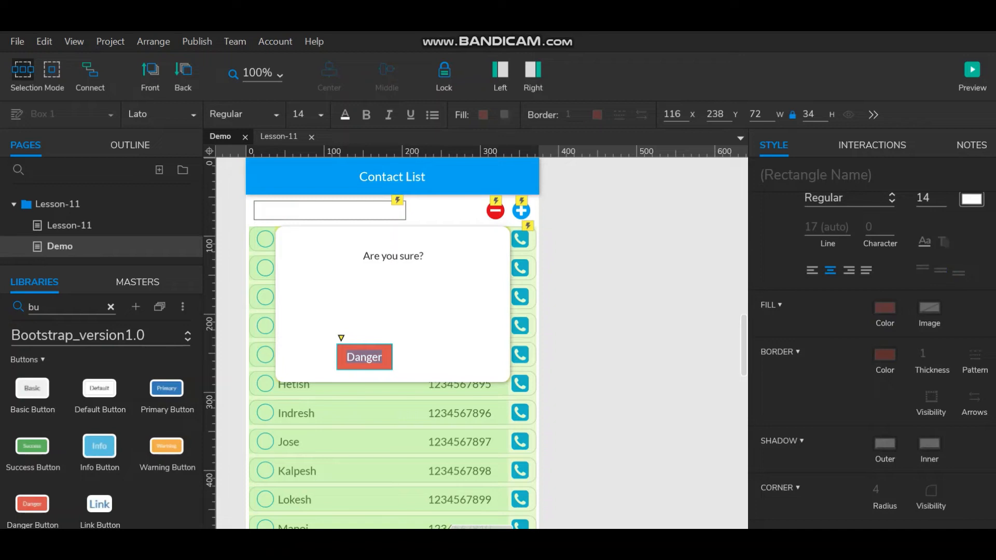
text(Delete)
key(Escape)
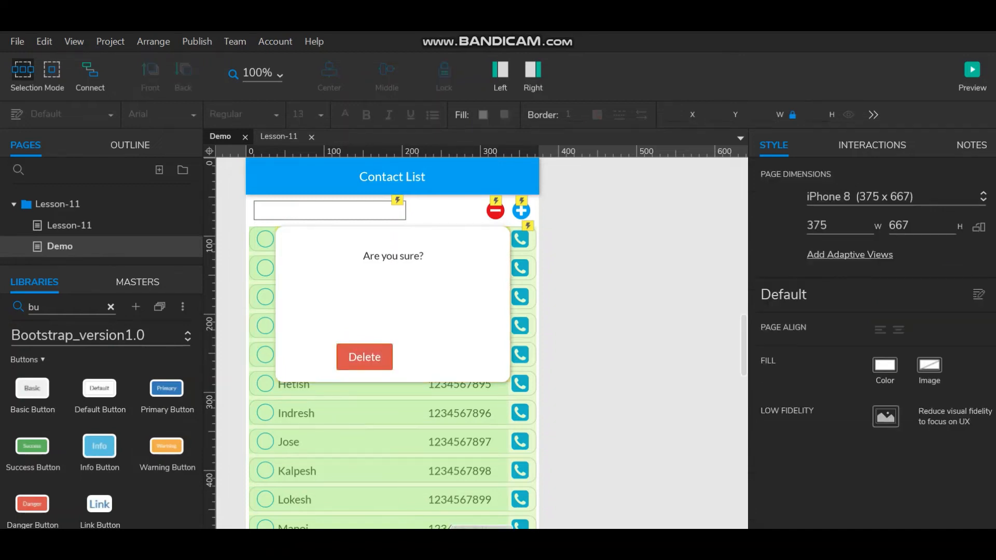
click(365, 357)
drag(365, 357, 398, 362)
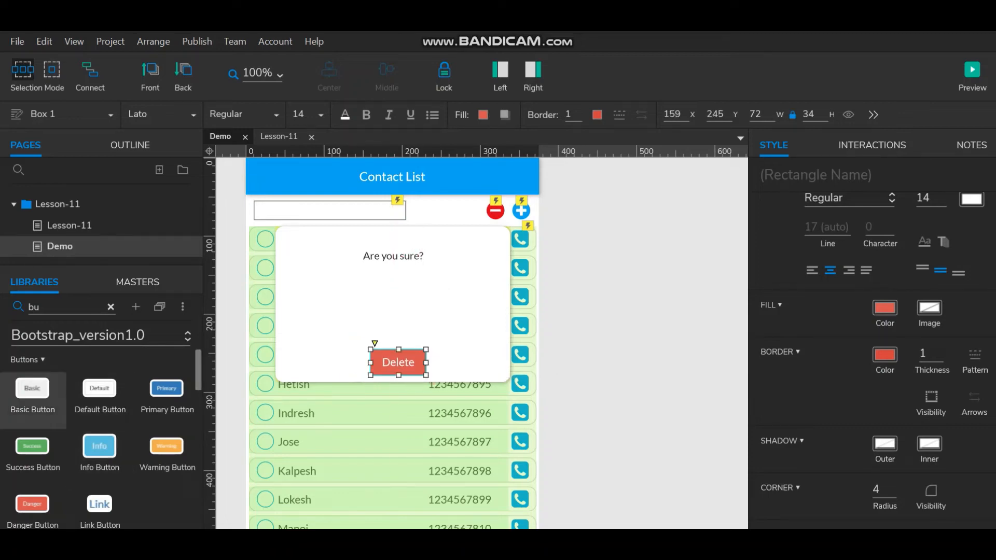
Add a Default Button beside the Delete button, label it "Cancel" and position it at X 250, Y 245
drag(32, 390, 461, 362)
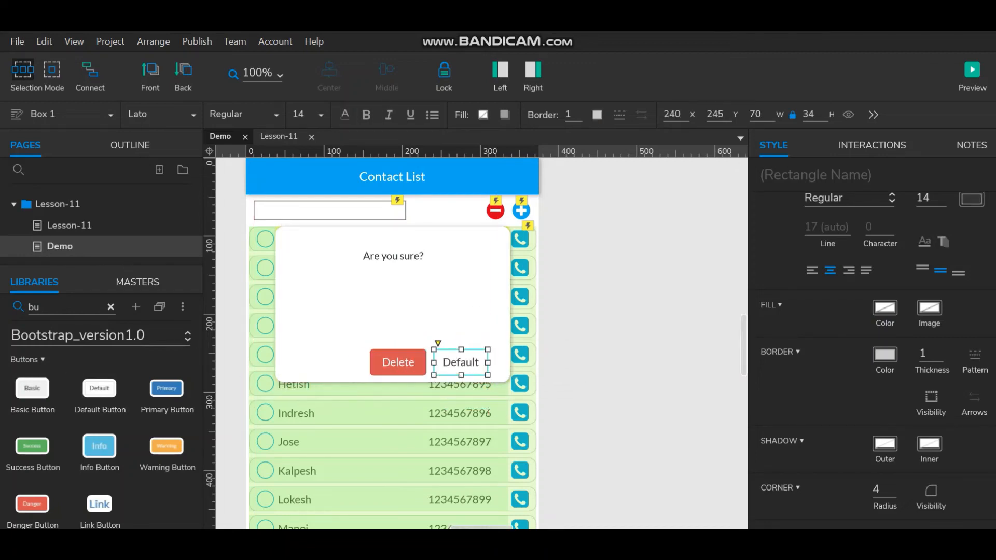
double_click(461, 362)
text(Cancel)
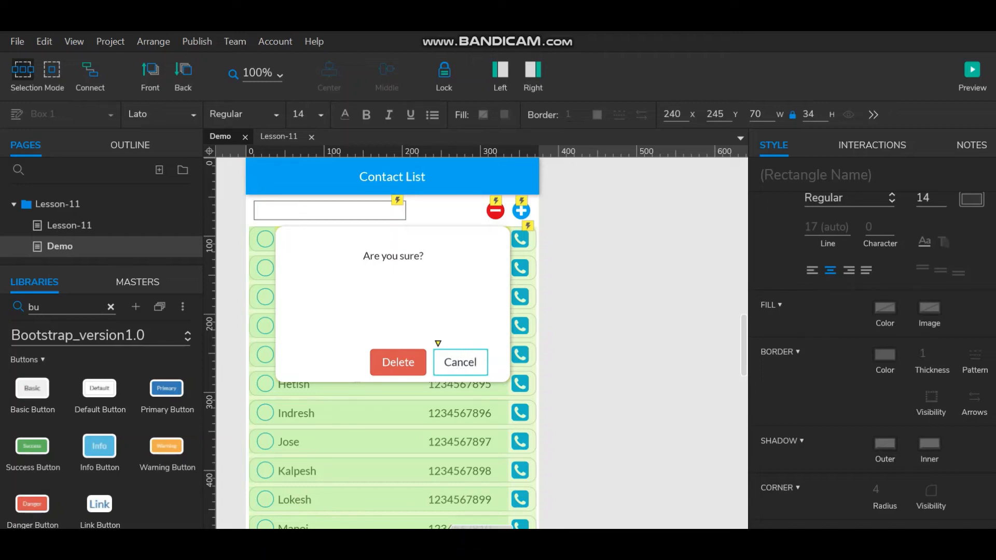
click(597, 332)
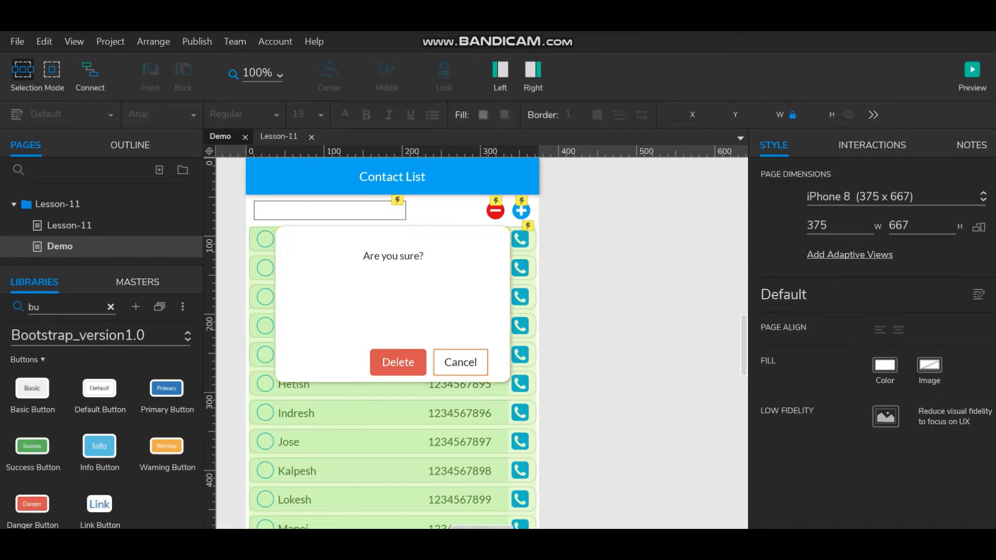
drag(461, 362, 468, 362)
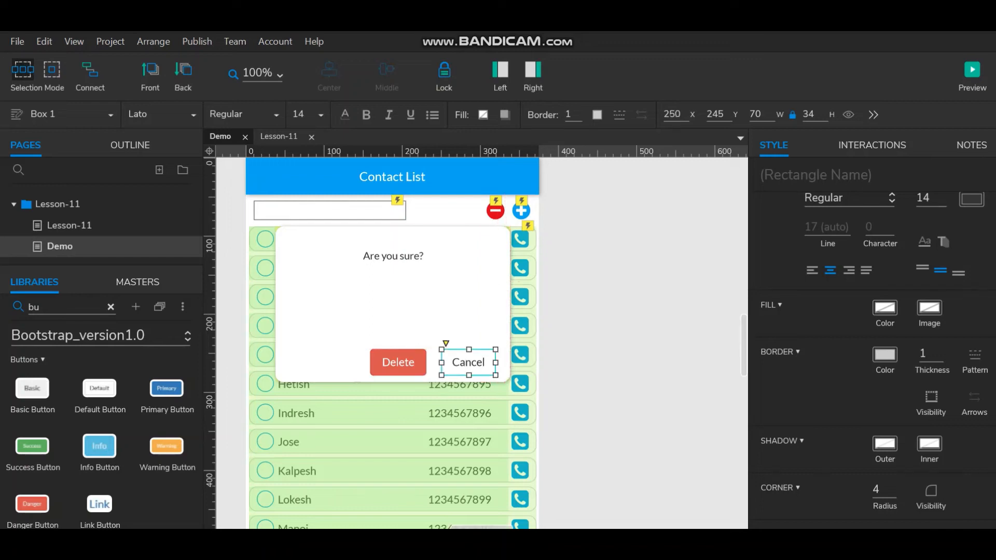
Set the font size of the "Are you sure?" text to 16
click(392, 256)
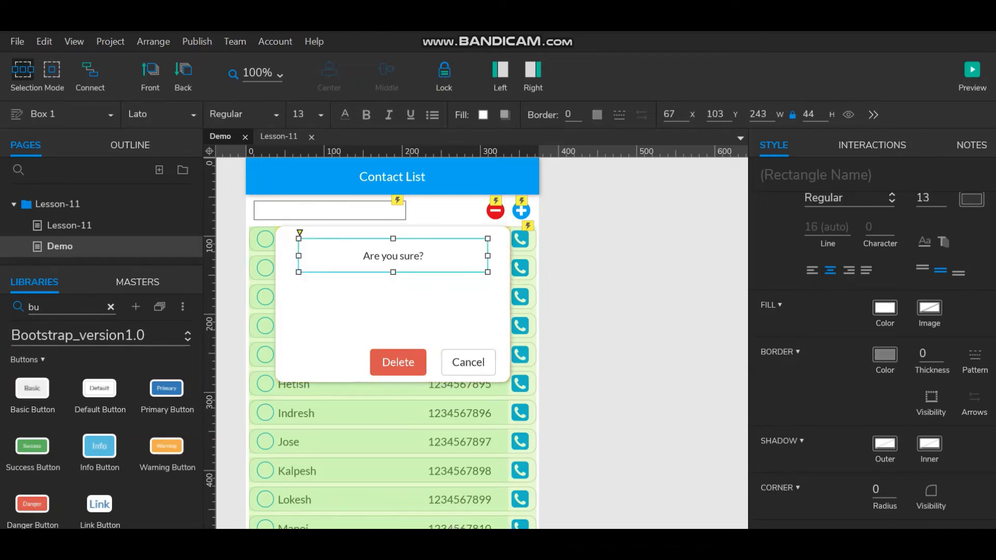
click(298, 114)
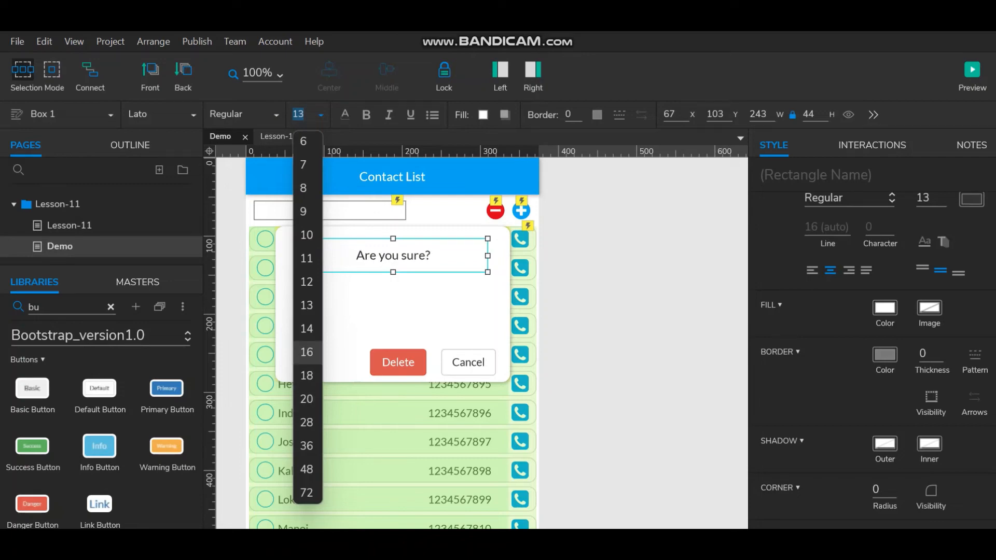
click(306, 351)
key(Escape)
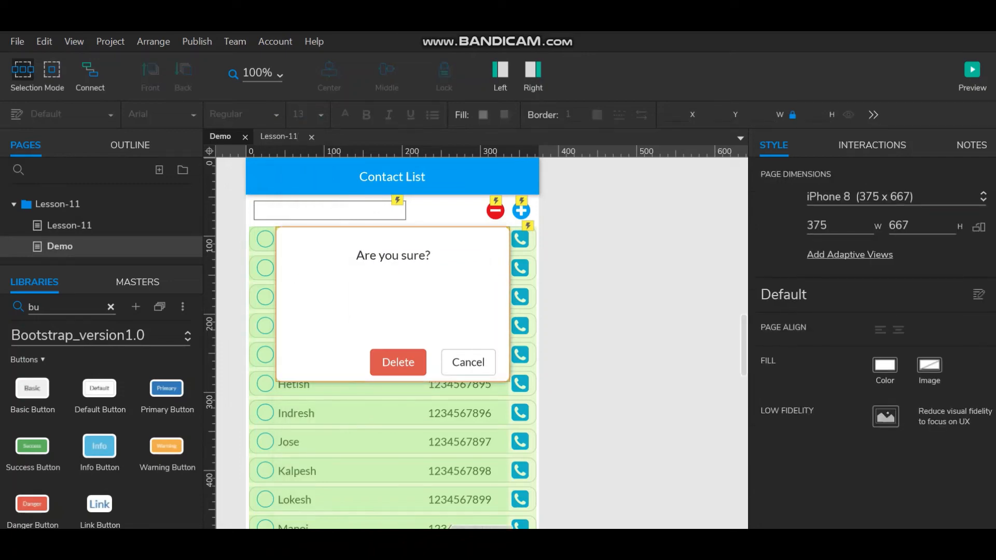
Align the "Are you sure?" box vertically to the middle of the popup box
click(393, 306)
ctrl+click(393, 256)
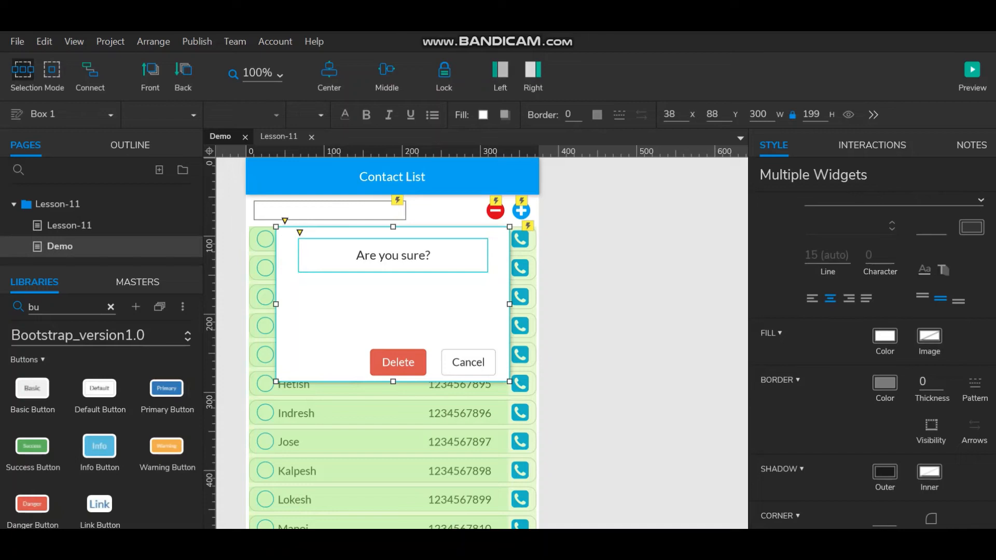
click(386, 76)
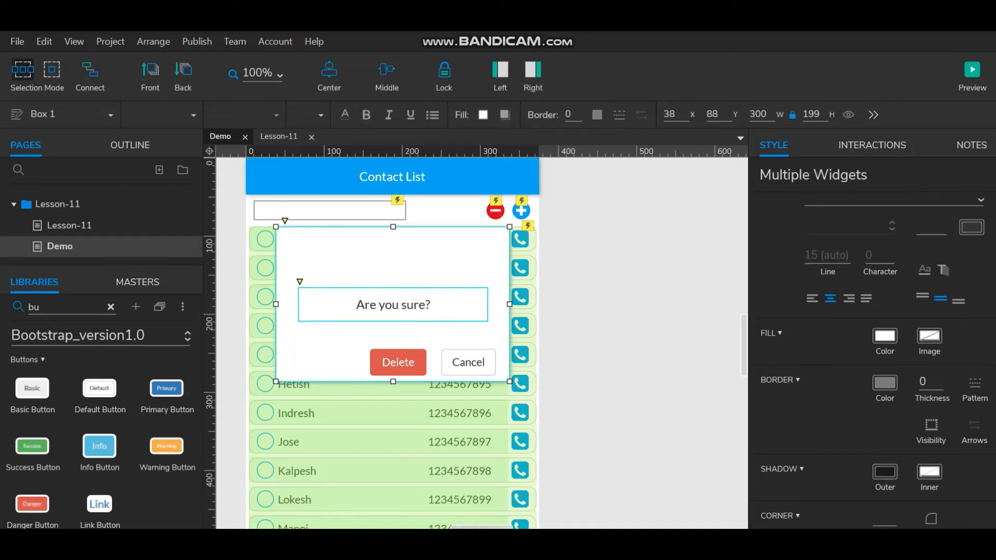
key(Escape)
Nudge the "Are you sure?" box up to Y 153
click(392, 305)
key(Up)
key(Up)
key(Up)
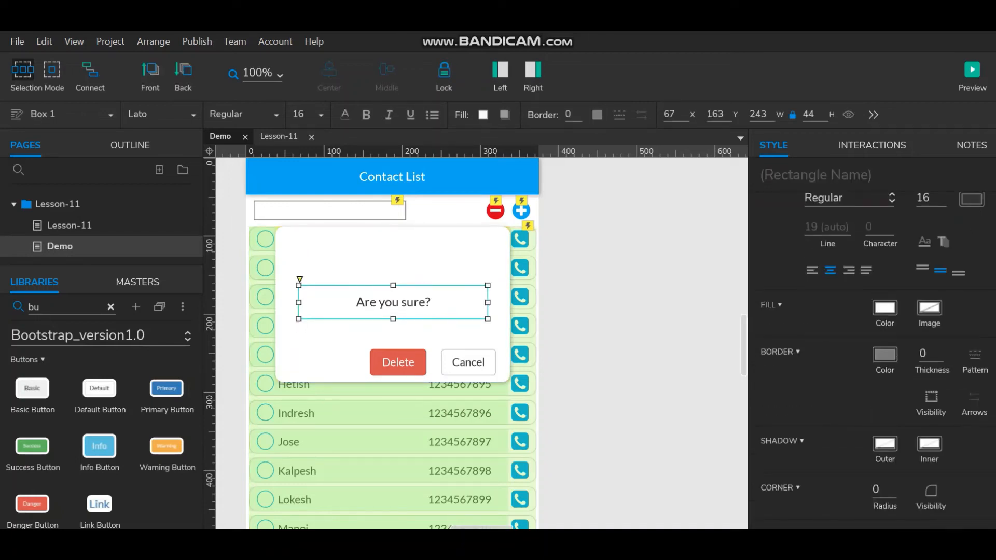
key(Up)
key(Up)
key(Up)
key(Up)
key(Up)
key(Up)
key(Up)
key(Up)
key(Up)
key(Up)
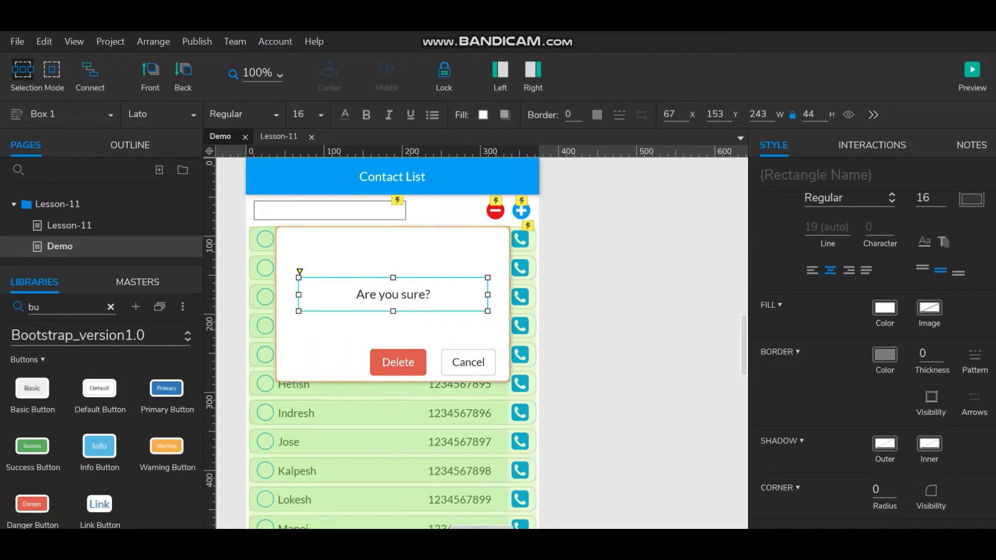
key(Escape)
click(393, 252)
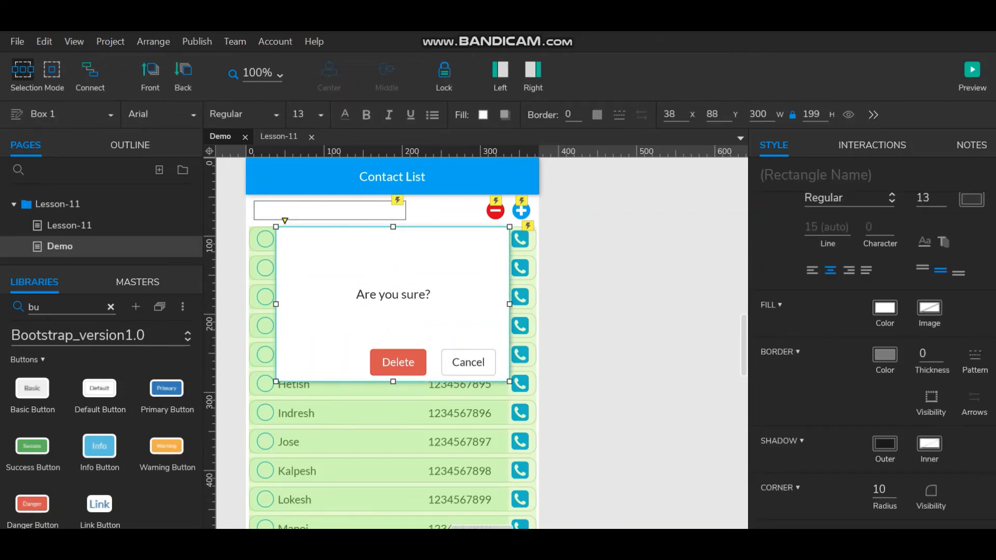
ctrl+click(392, 294)
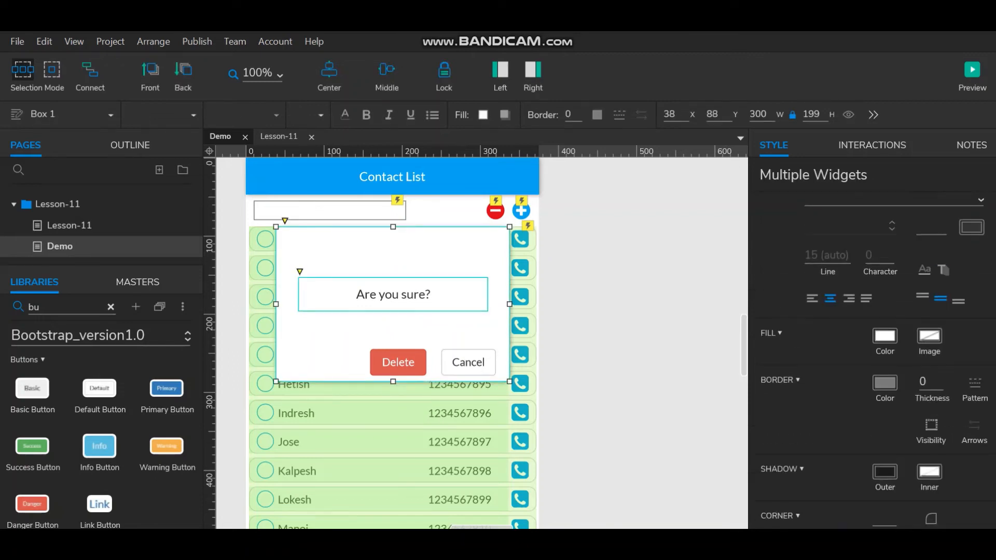
key(Escape)
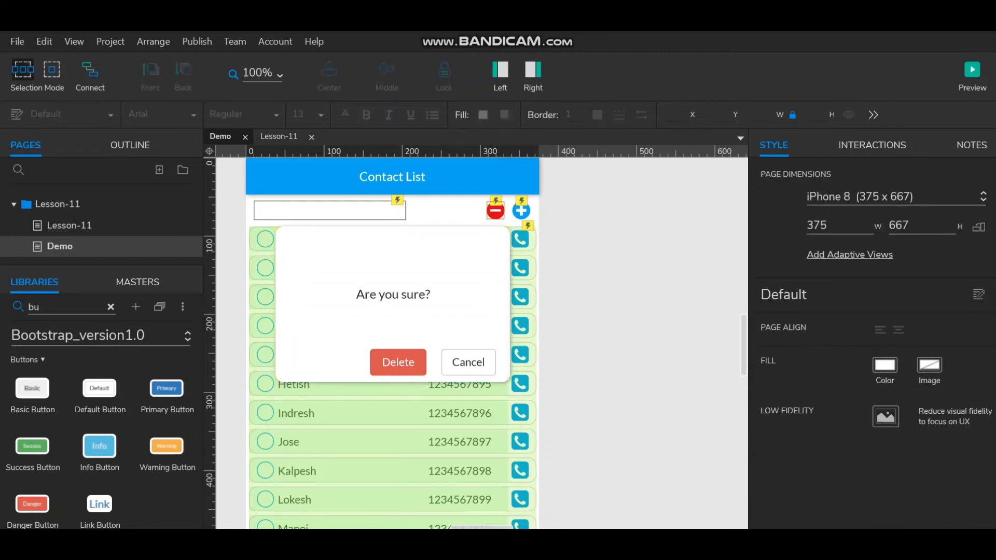
Cut the Click or Tap interaction with its Delete Rows action from remove_Icon
click(496, 211)
scroll(871, 337, up, 5)
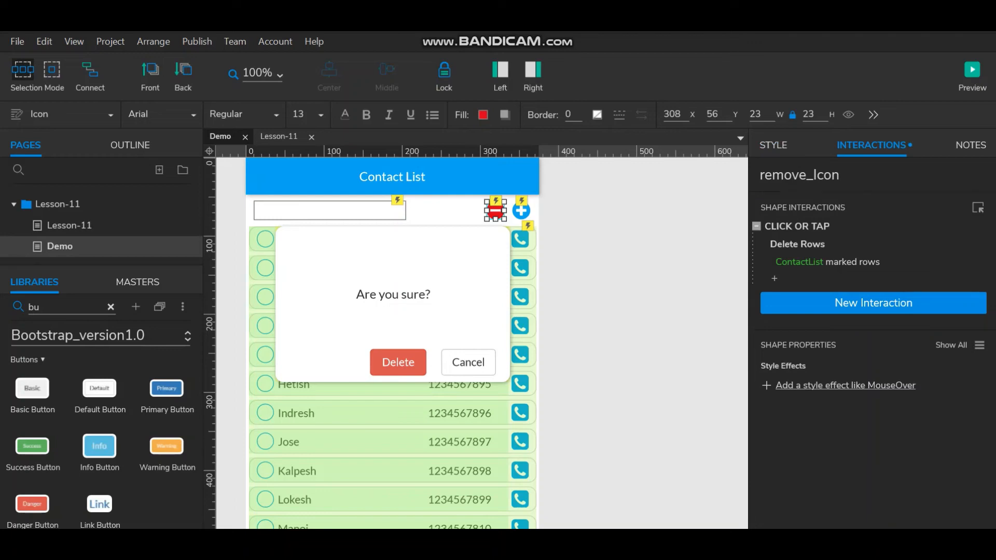
click(797, 226)
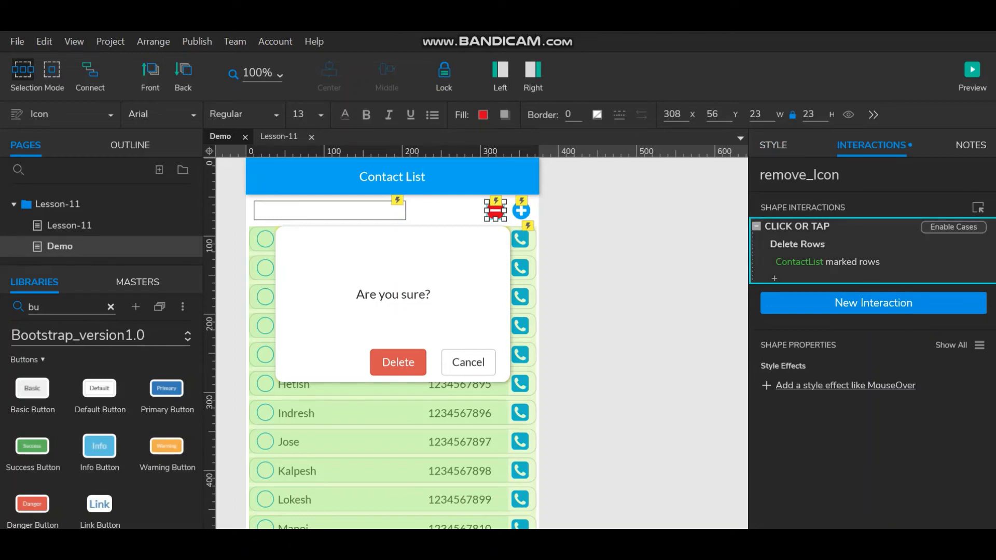
key(ctrl+x)
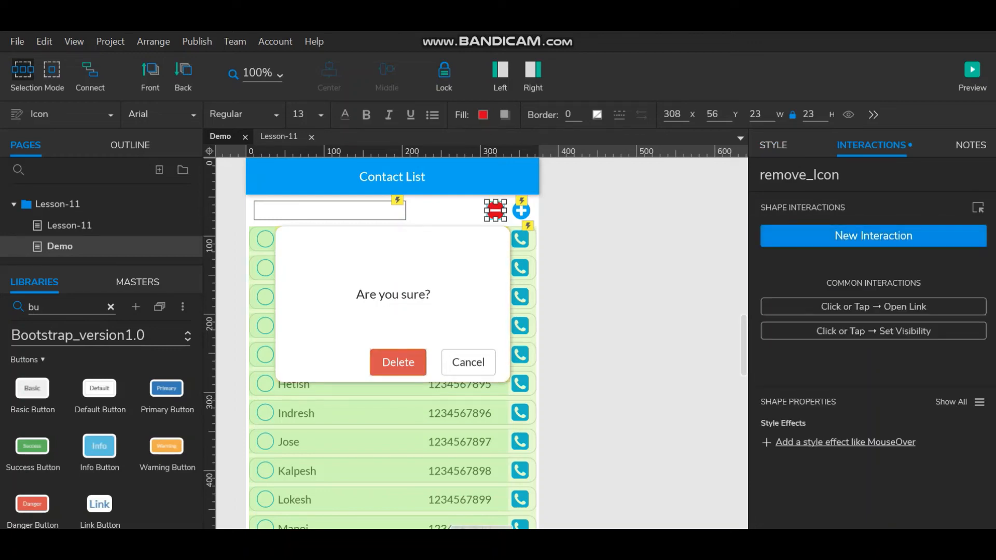
Paste the cut Click or Tap interaction with its Delete Rows action onto the popup's Delete button
click(398, 363)
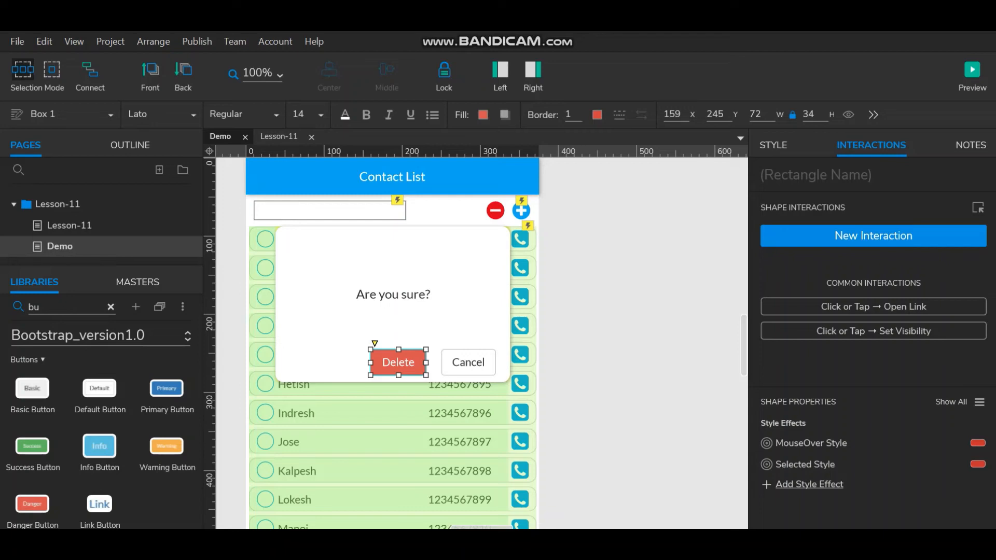
key(ctrl+v)
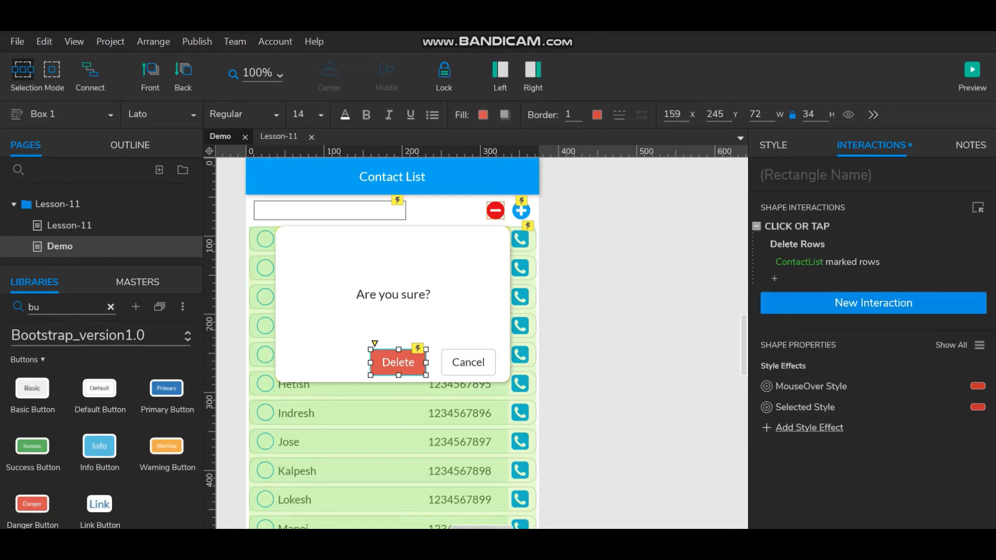
Convert the popup box, the "Are you sure?" text and the Delete and Cancel buttons into one dynamic panel
click(392, 295)
click(393, 256)
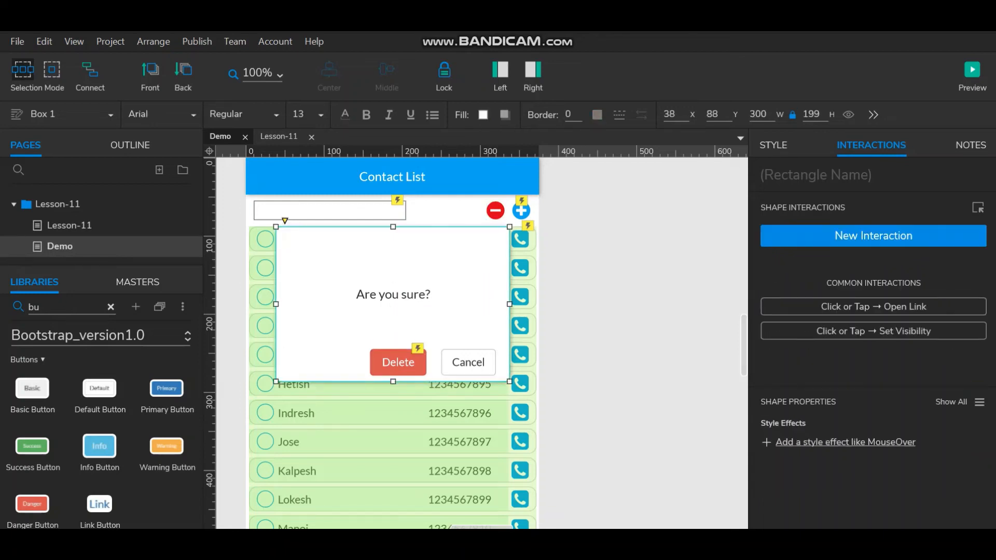
ctrl+click(392, 295)
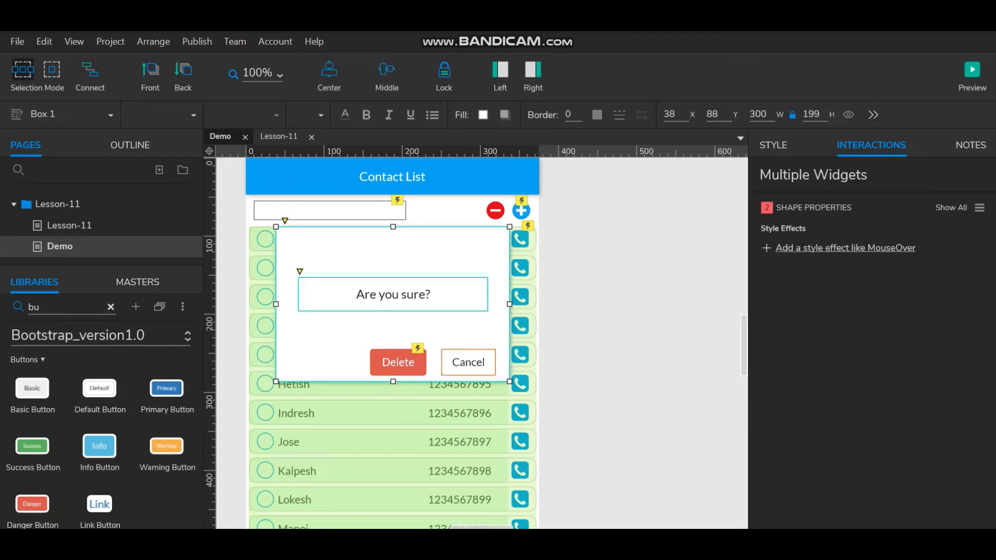
ctrl+click(398, 362)
ctrl+click(469, 363)
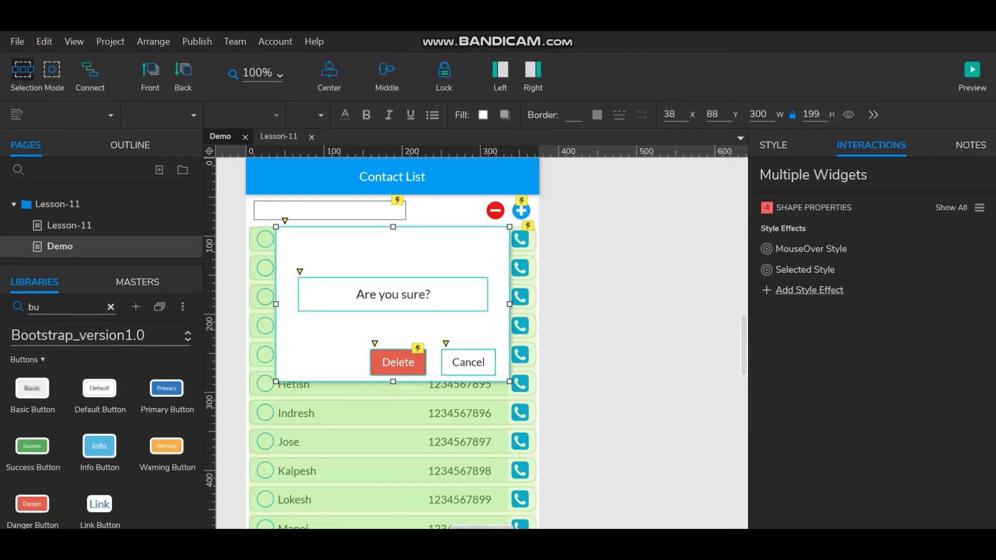
right_click(470, 343)
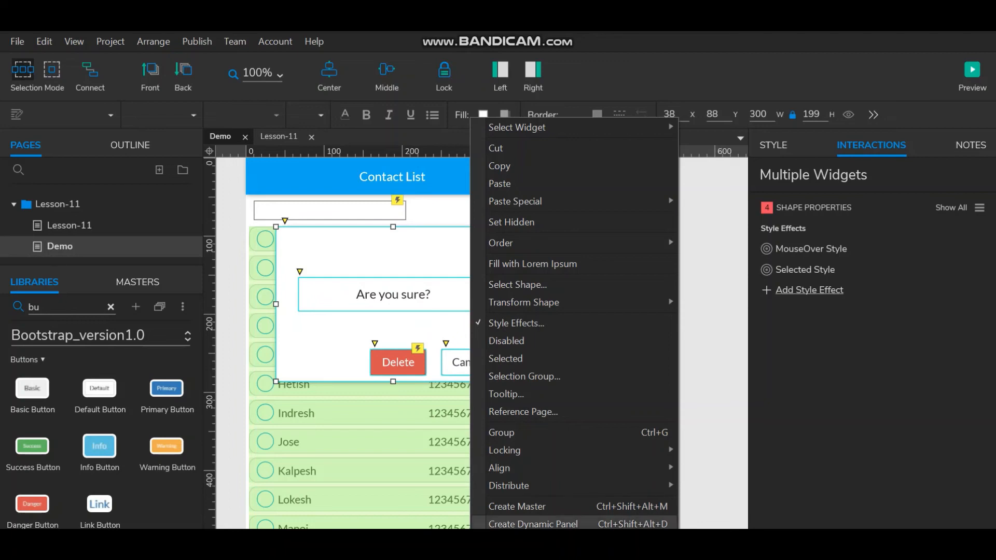
click(524, 523)
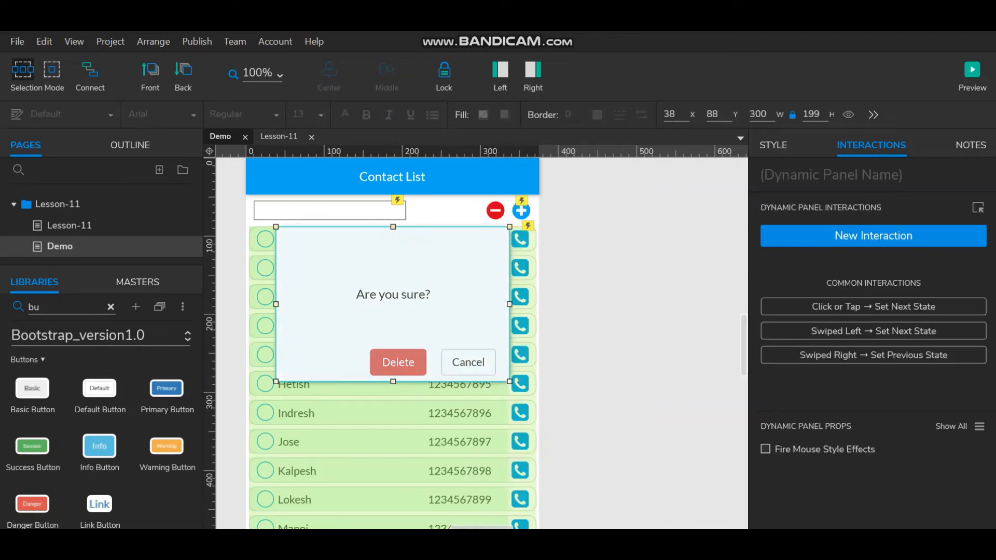
Name the popup's dynamic panel RemoveContact
click(831, 175)
text(Re)
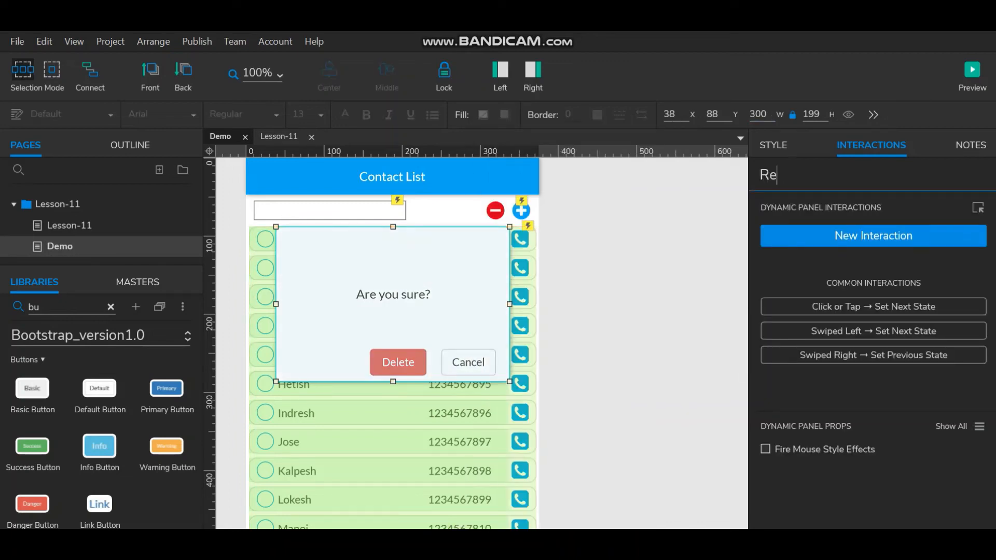
text(moveContac)
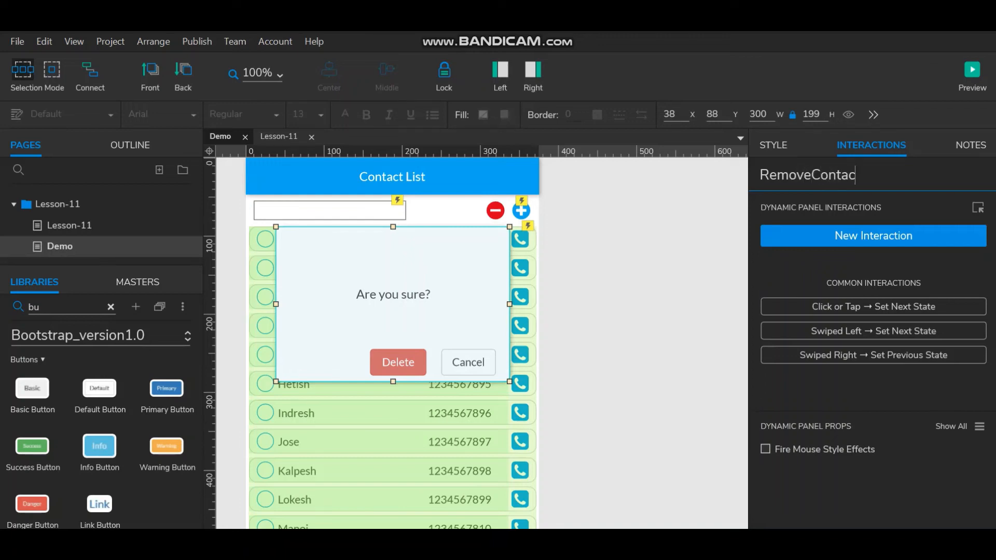
text(t)
key(Return)
Inside the RemoveContact panel, give the Cancel button a Click or Tap interaction that hides RemoveContact
double_click(436, 312)
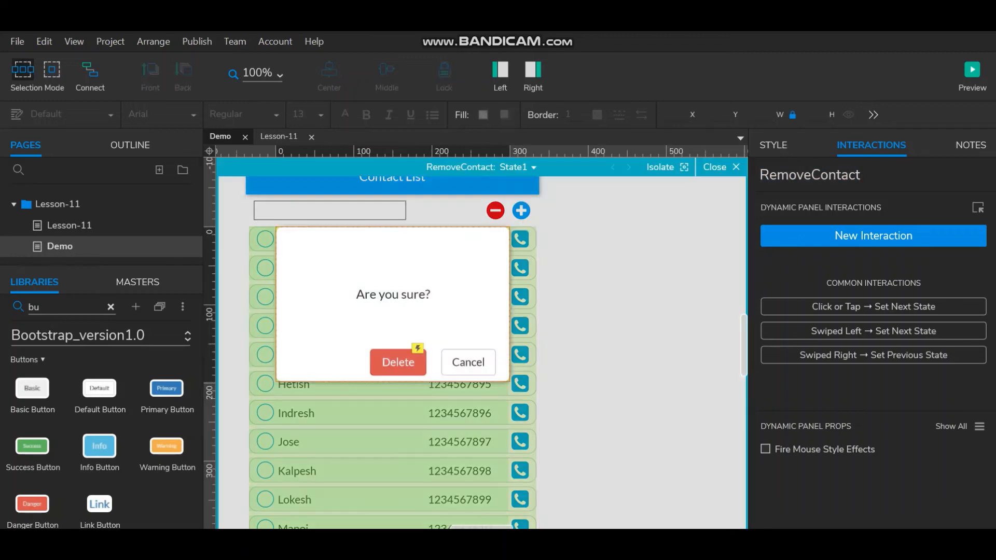
click(468, 363)
click(874, 236)
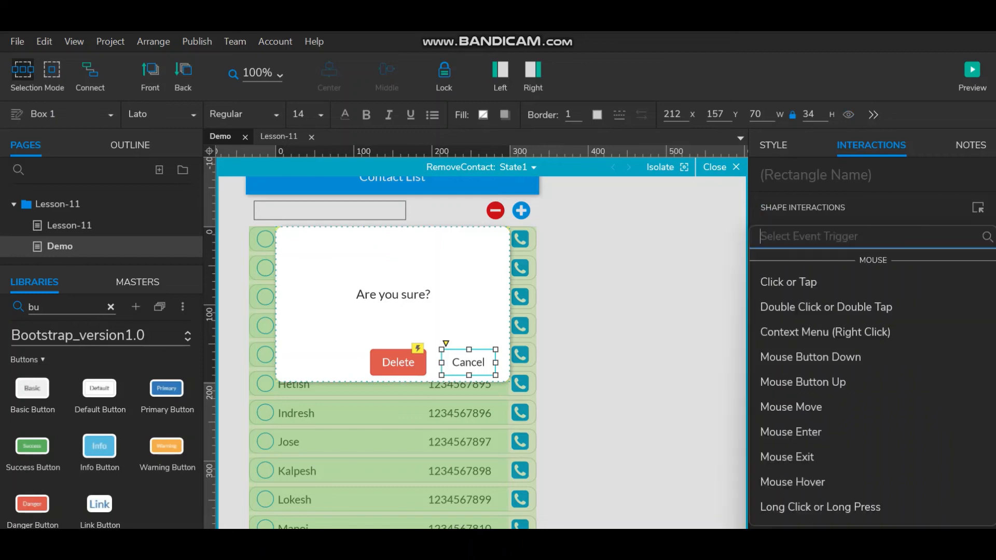
click(782, 280)
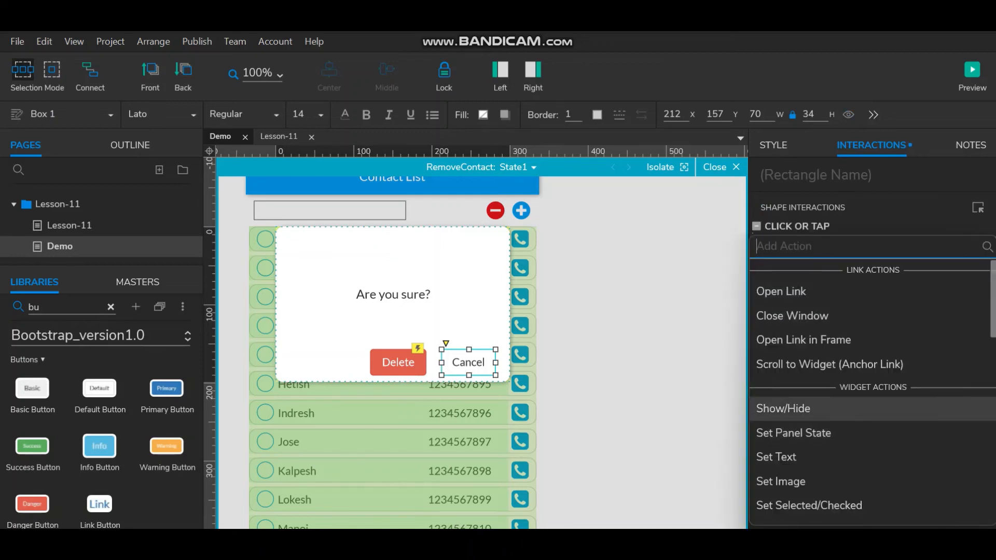
click(783, 408)
key(ctrl+v)
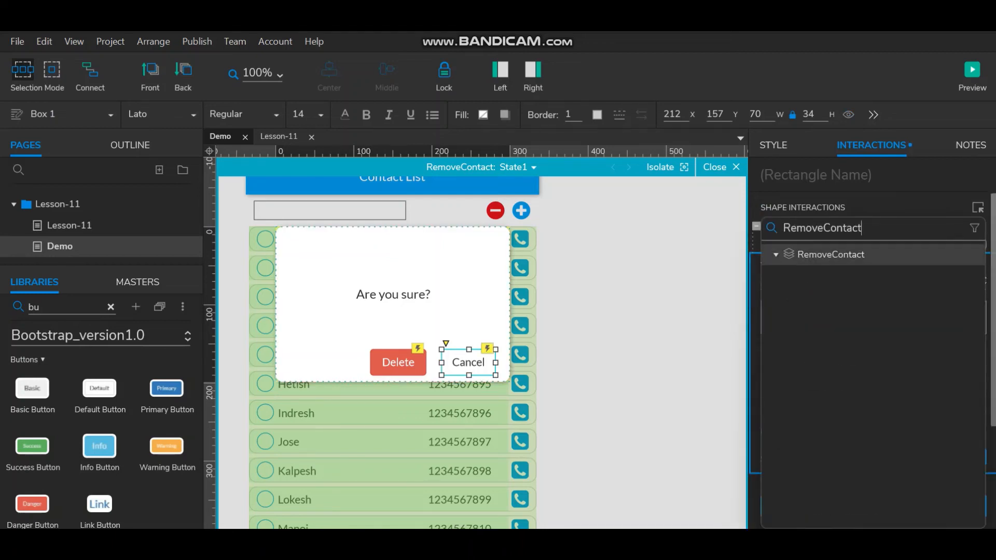
click(830, 254)
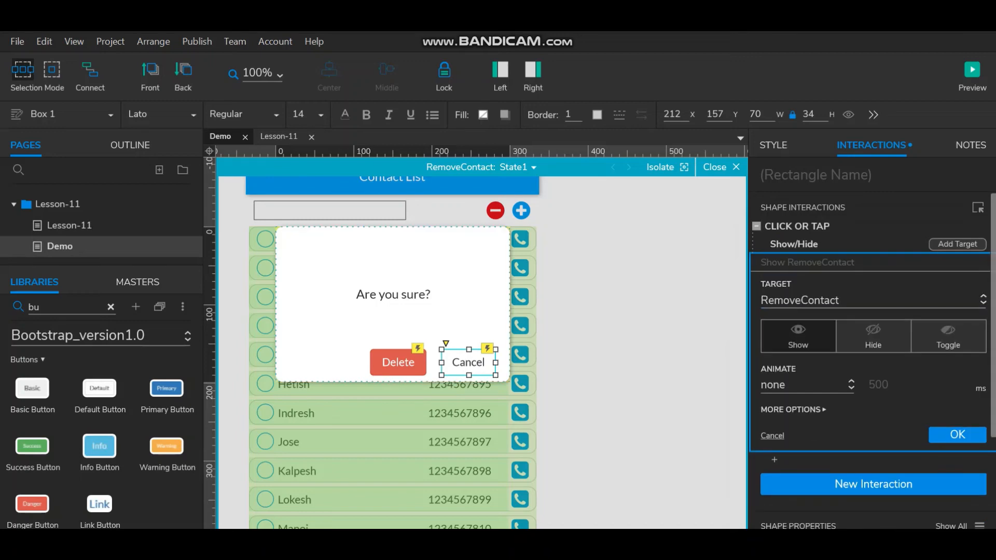
click(873, 336)
click(957, 435)
click(617, 322)
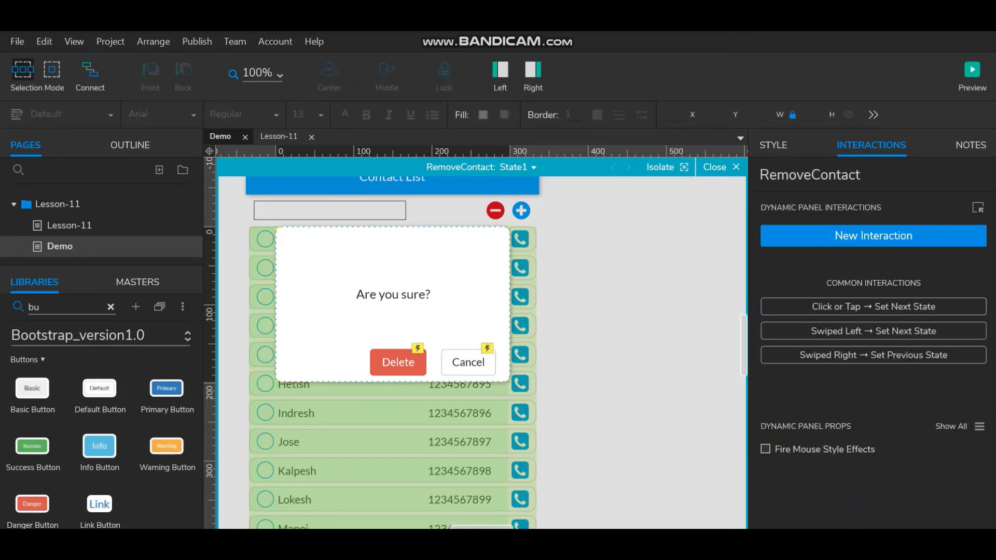
Leave the panel's state editing and set the RemoveContact panel to hidden by default
click(456, 311)
click(718, 166)
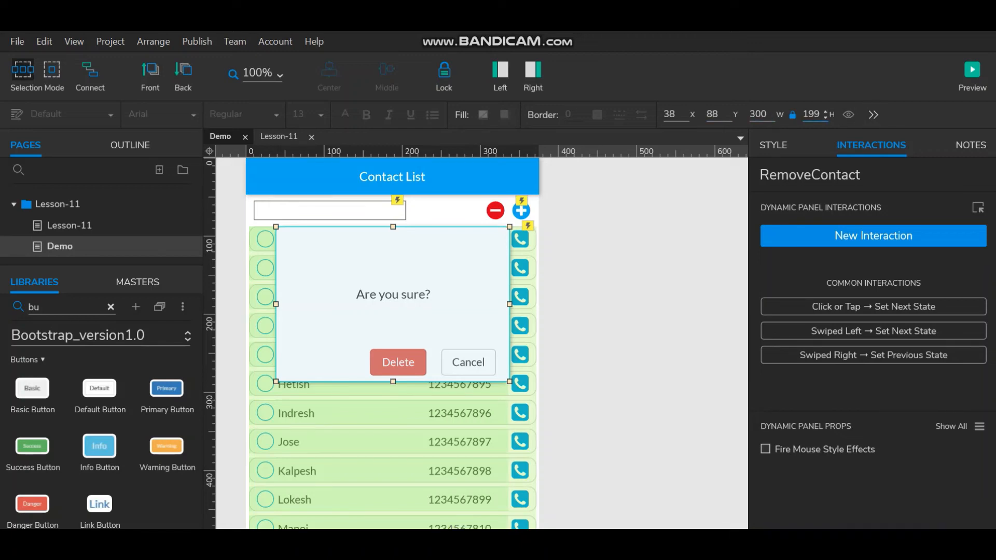
click(848, 114)
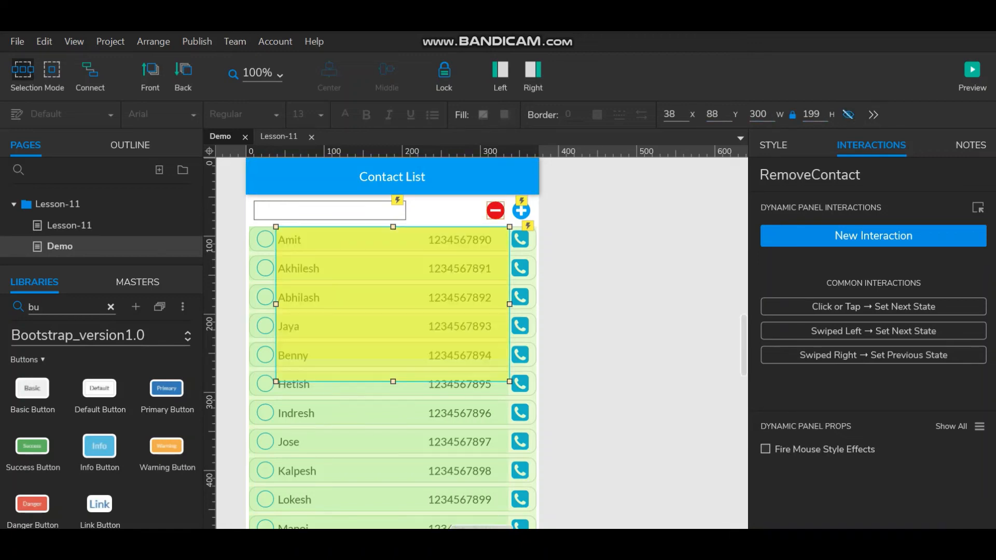
Give remove_Icon a Click or Tap interaction that shows the RemoveContact panel
click(496, 210)
click(873, 236)
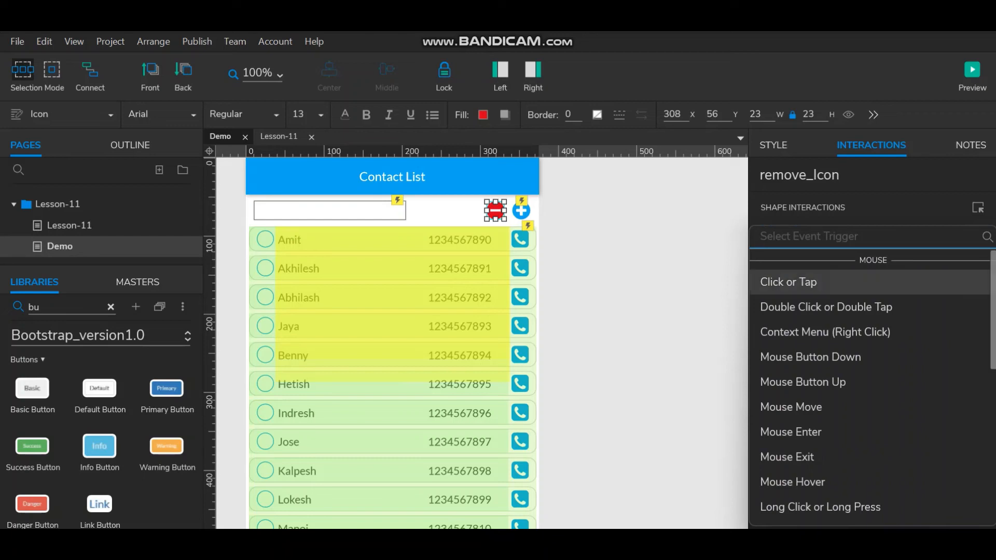
click(788, 282)
click(785, 344)
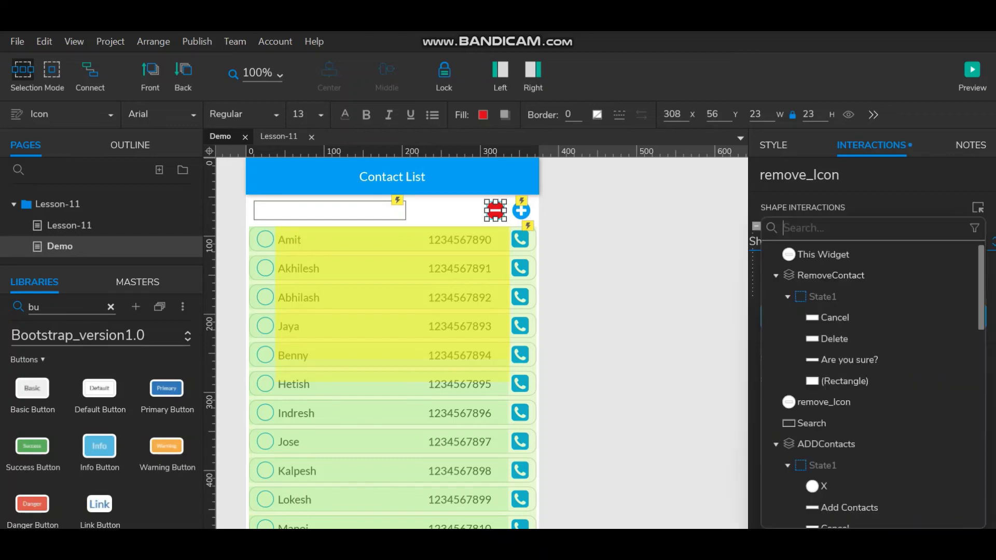
text(RemoveContact)
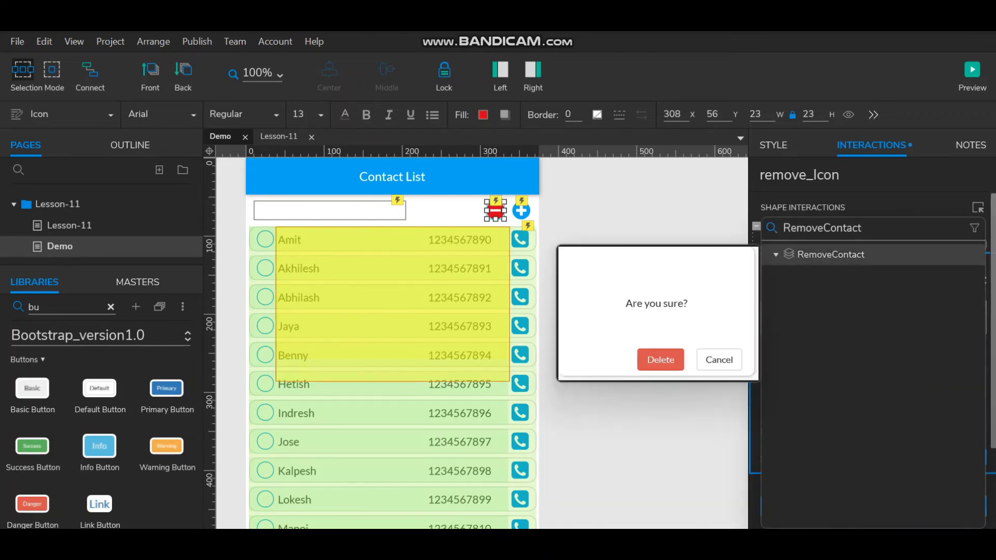
click(831, 255)
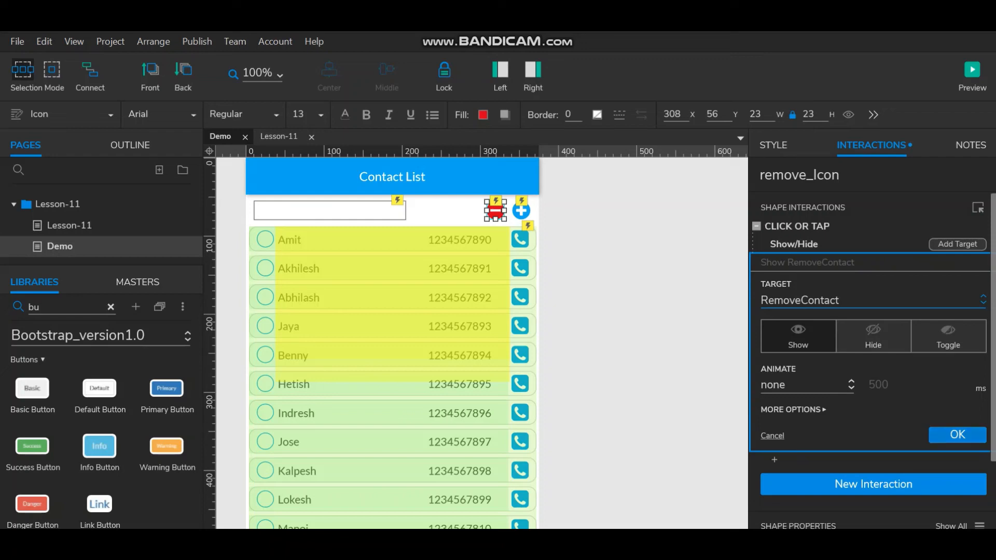
click(957, 435)
click(643, 342)
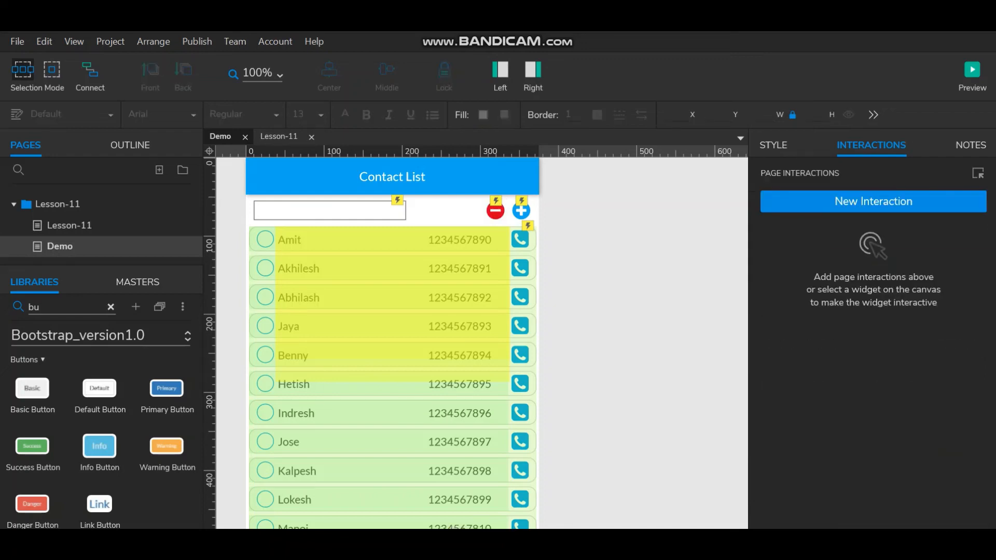
Preview the page in the browser and test deleting the first contact through the confirmation popup
click(972, 76)
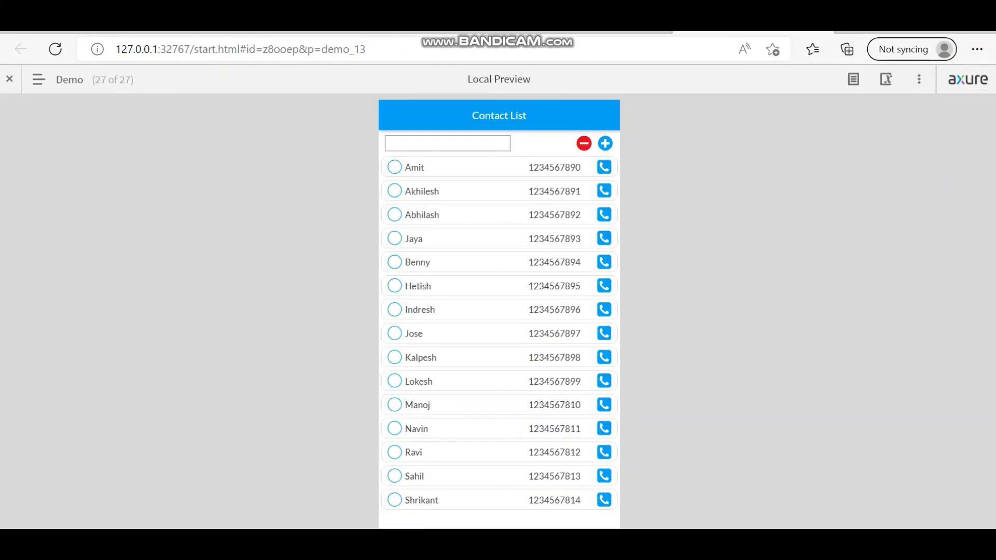
click(395, 167)
click(584, 144)
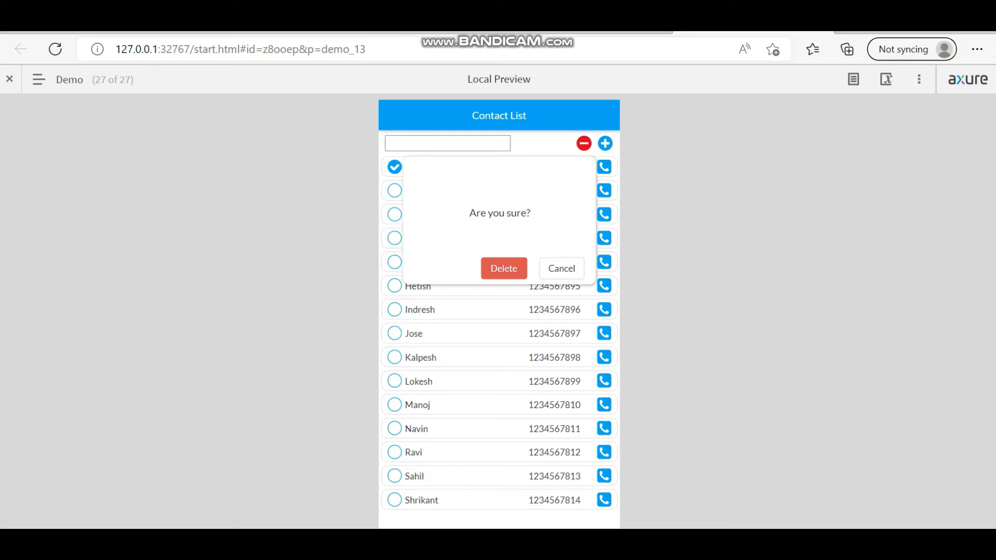
click(503, 268)
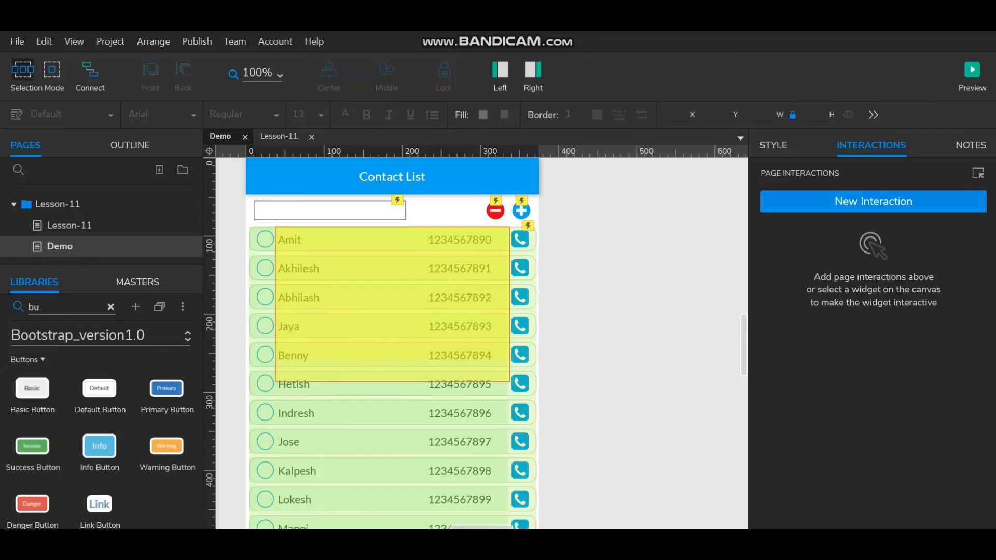
Add a Show/Hide action that hides RemoveContact to the Delete button's Click or Tap event, then leave the panel's state editing
double_click(391, 311)
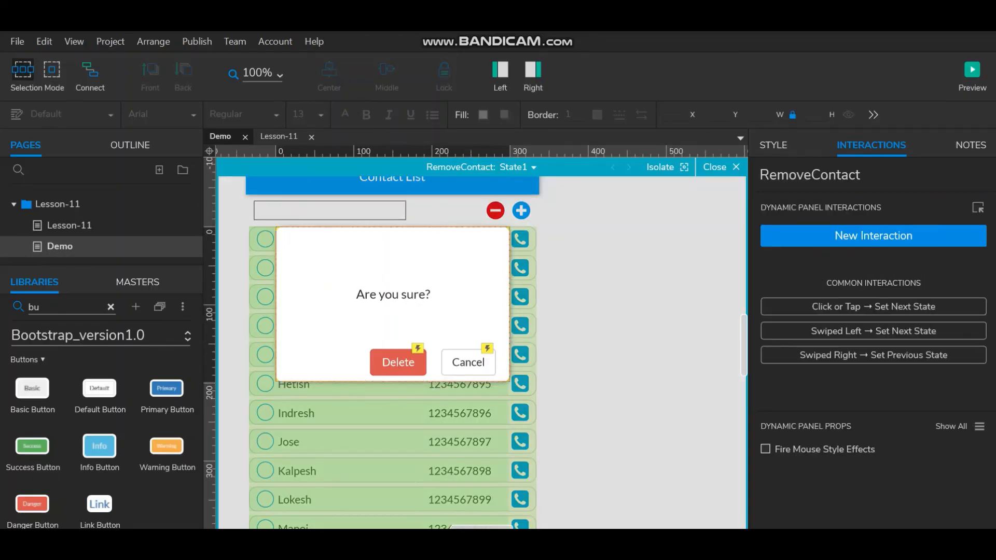
click(398, 363)
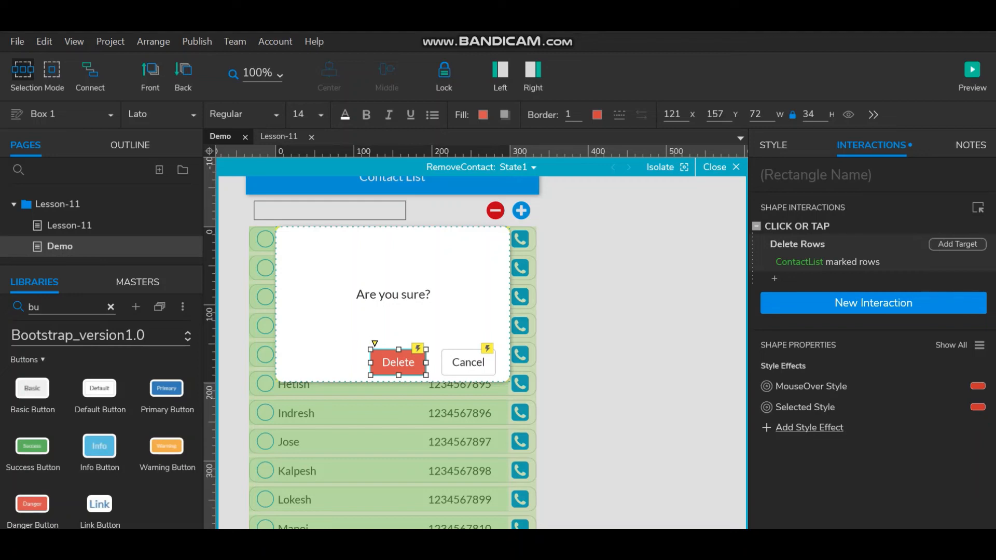
double_click(830, 227)
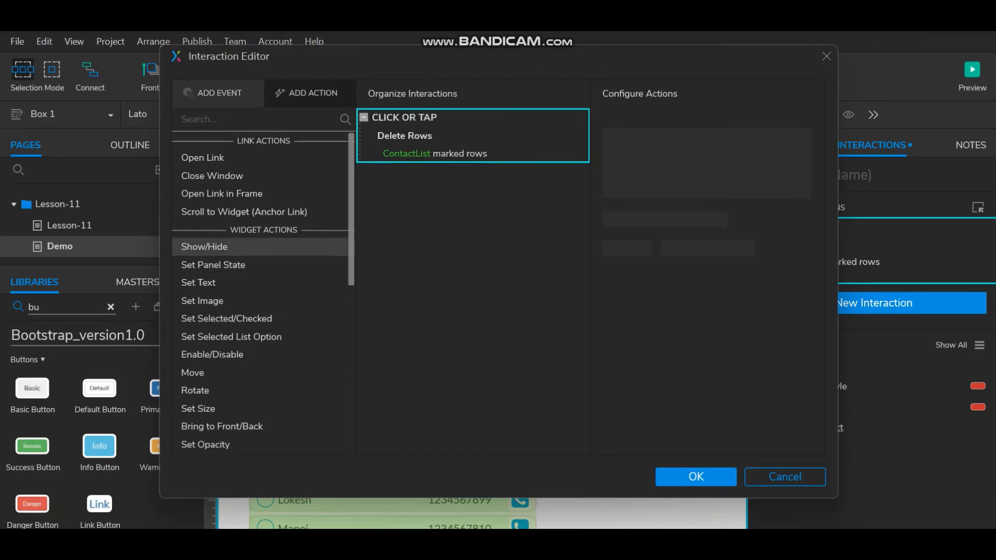
click(204, 246)
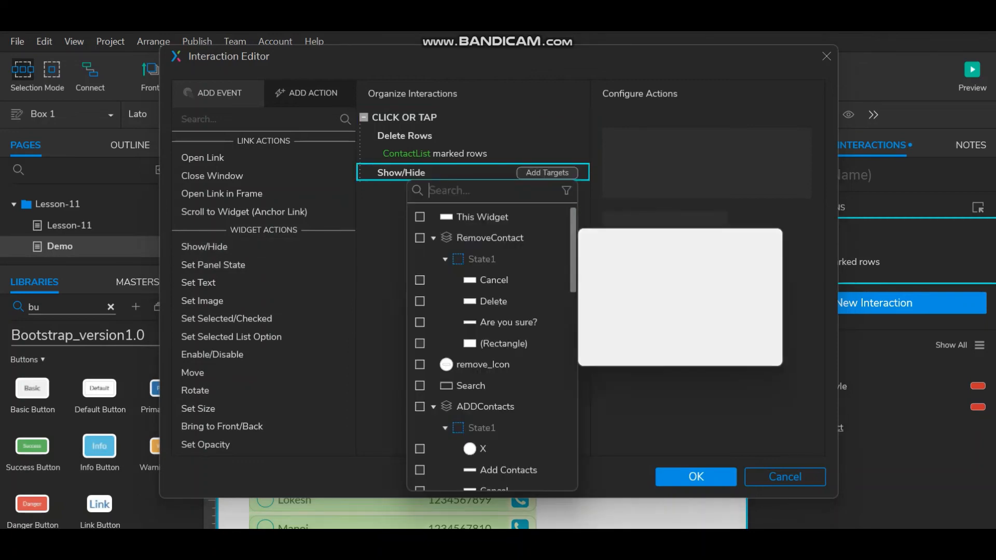
click(489, 238)
click(708, 171)
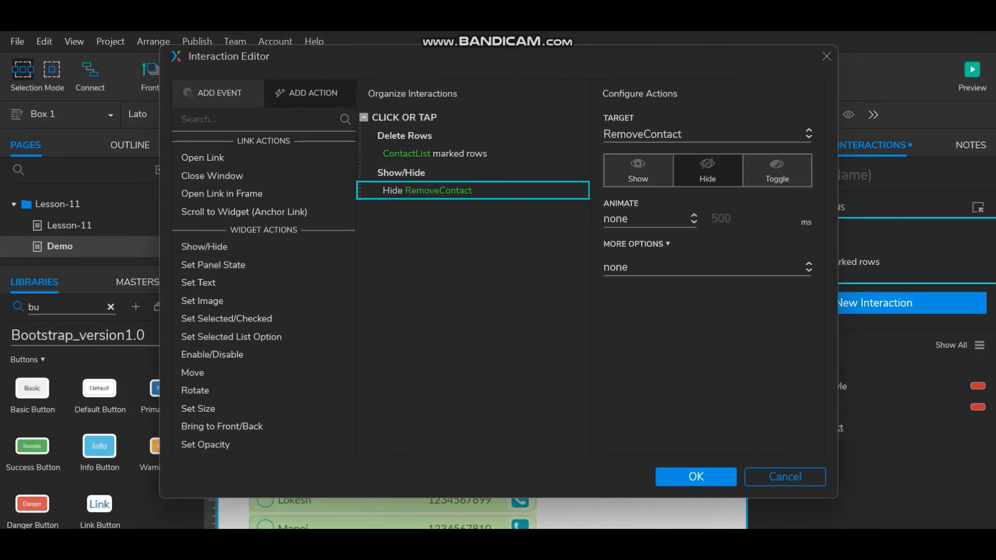
click(695, 477)
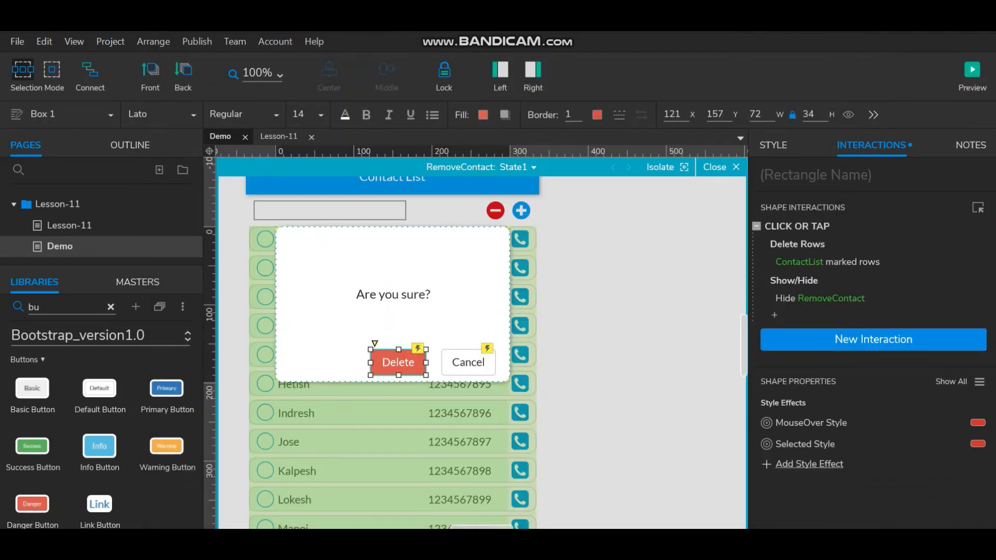
click(721, 167)
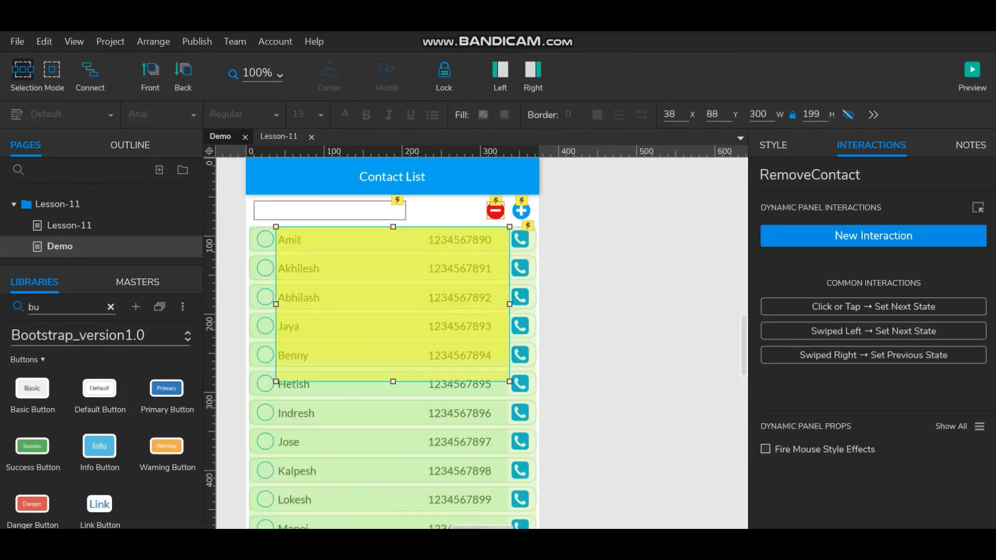
Set remove_Icon's Show RemoveContact action to treat the panel as a lightbox
click(495, 212)
double_click(794, 244)
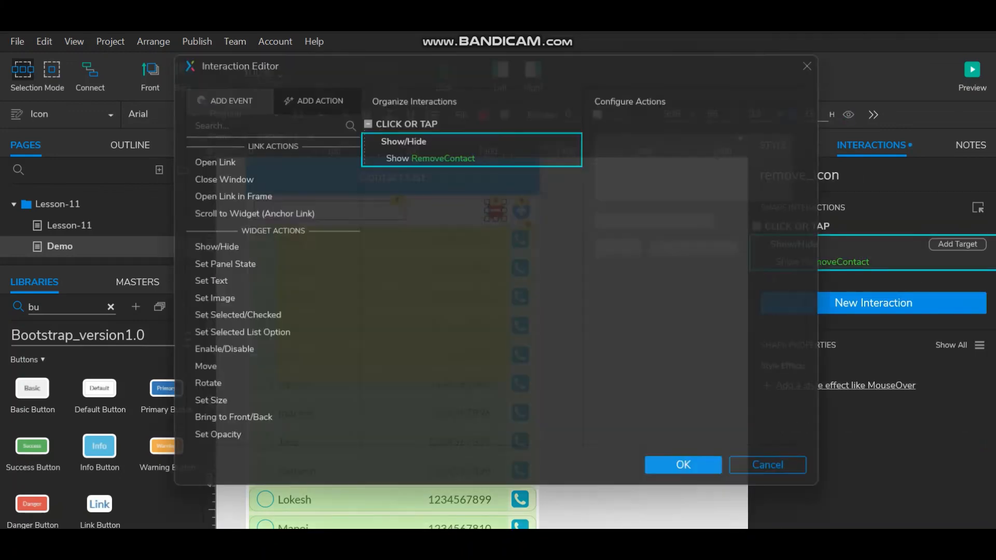
click(443, 154)
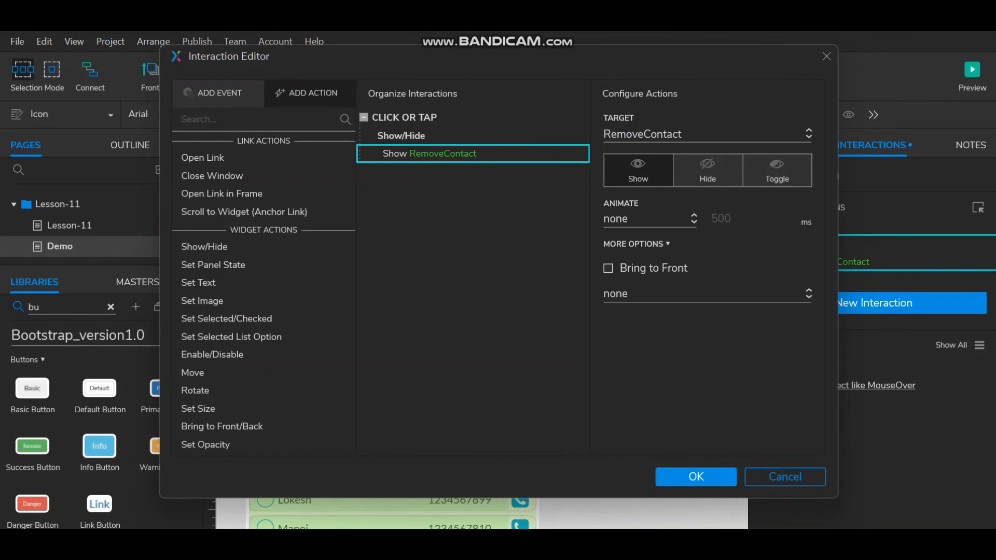
click(707, 295)
click(674, 340)
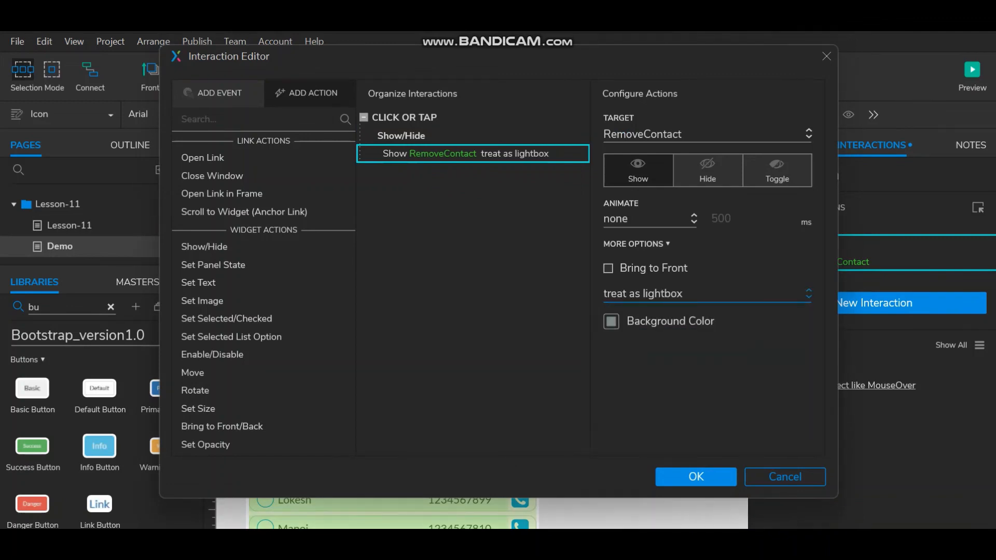
click(695, 476)
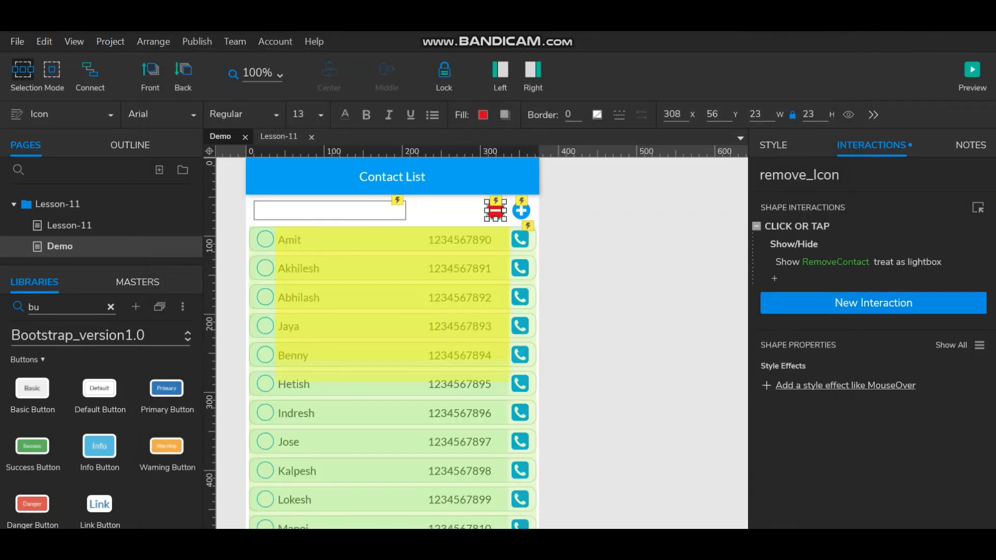
Preview the page in the browser and test deleting the second contact through the lightbox confirmation popup
click(972, 76)
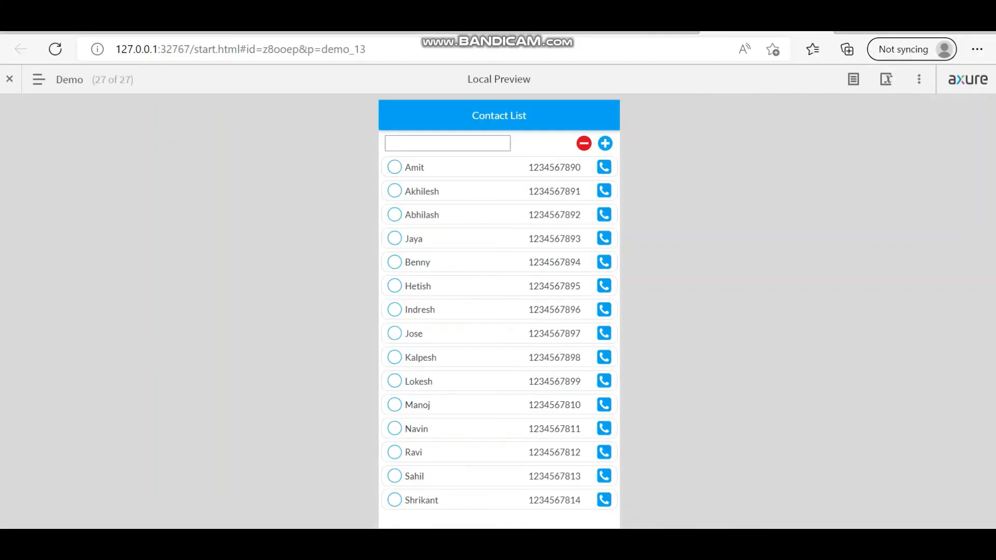
click(395, 191)
click(584, 144)
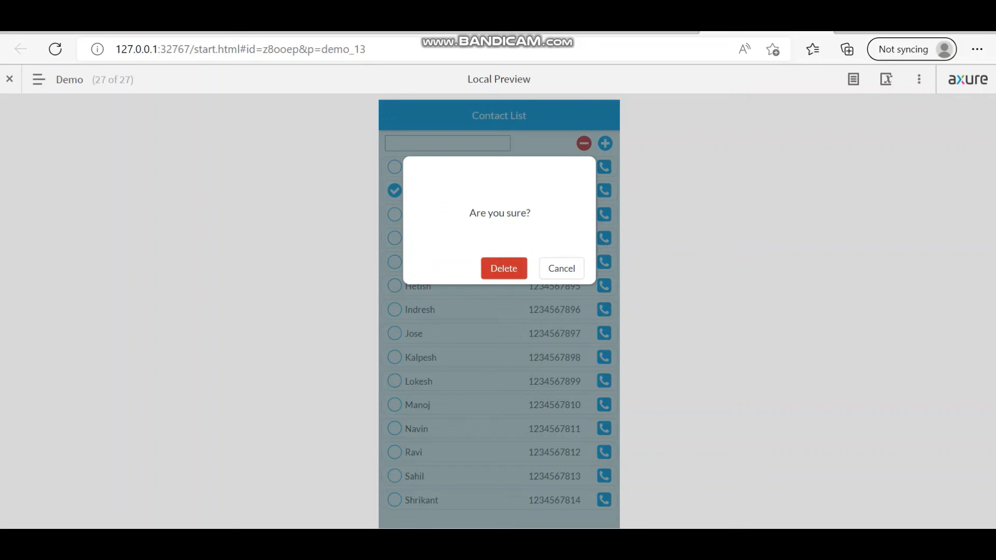
click(504, 268)
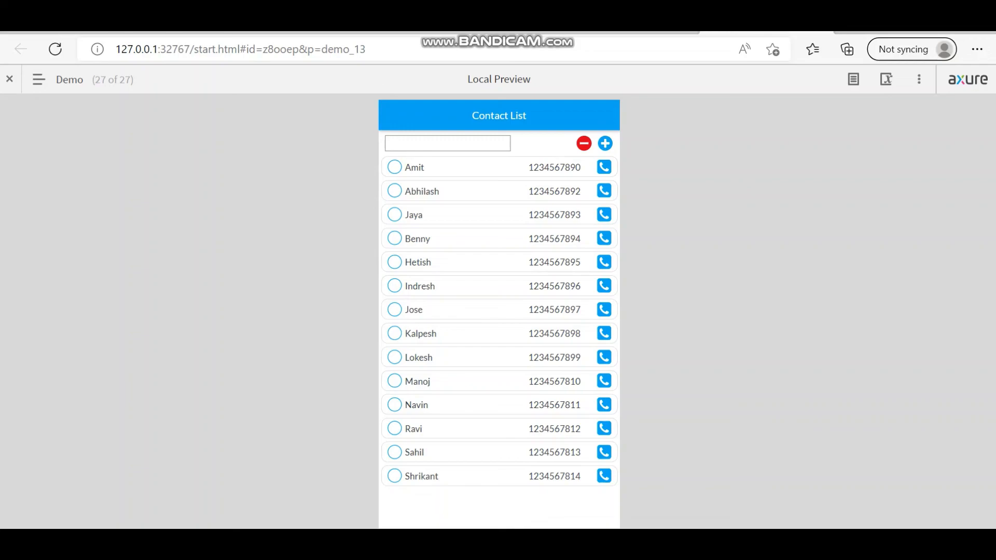
Switch back to Axure RP and move the RemoveContact panel straight down the contact list to Y 258
key(alt+Tab)
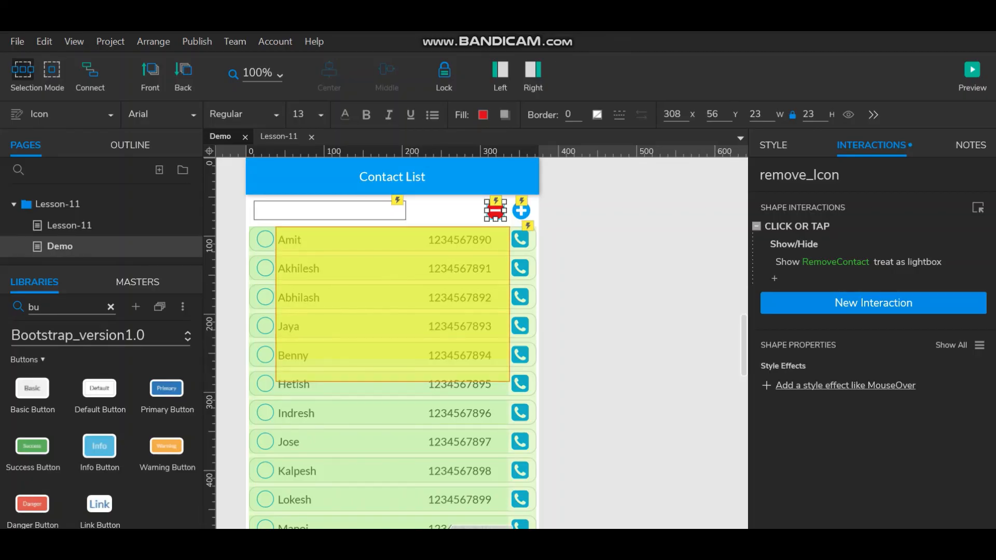
click(392, 304)
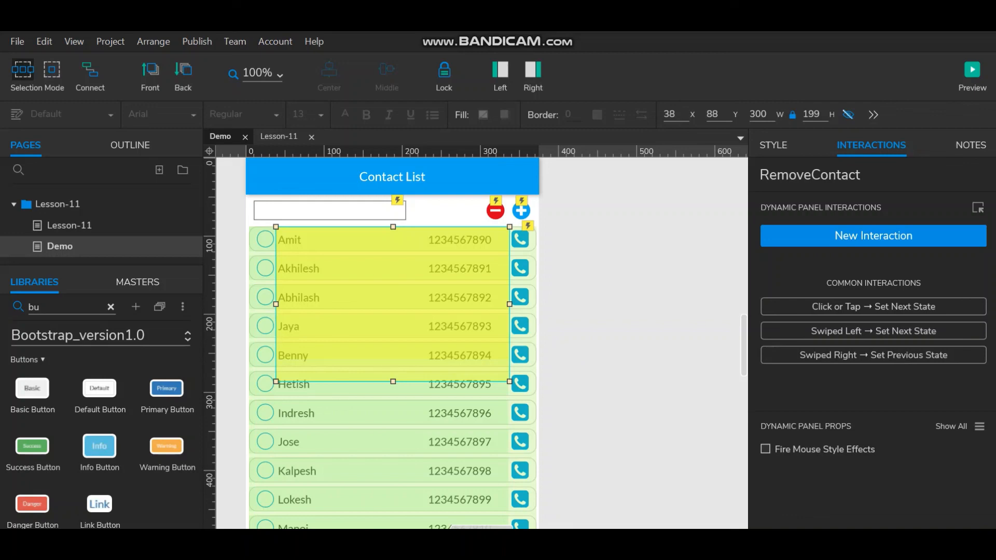
drag(392, 304, 393, 437)
scroll(393, 343, down, 5)
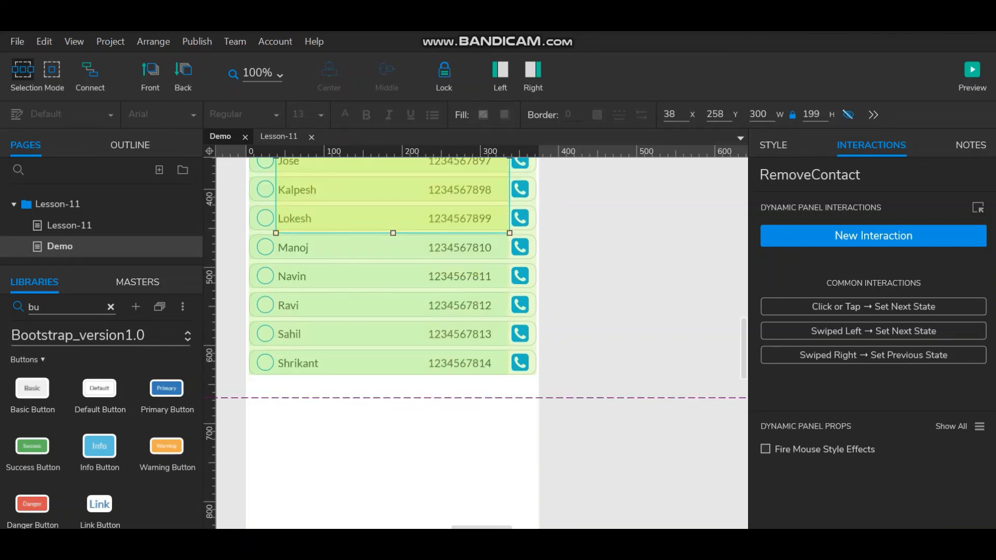
scroll(393, 343, up, 3)
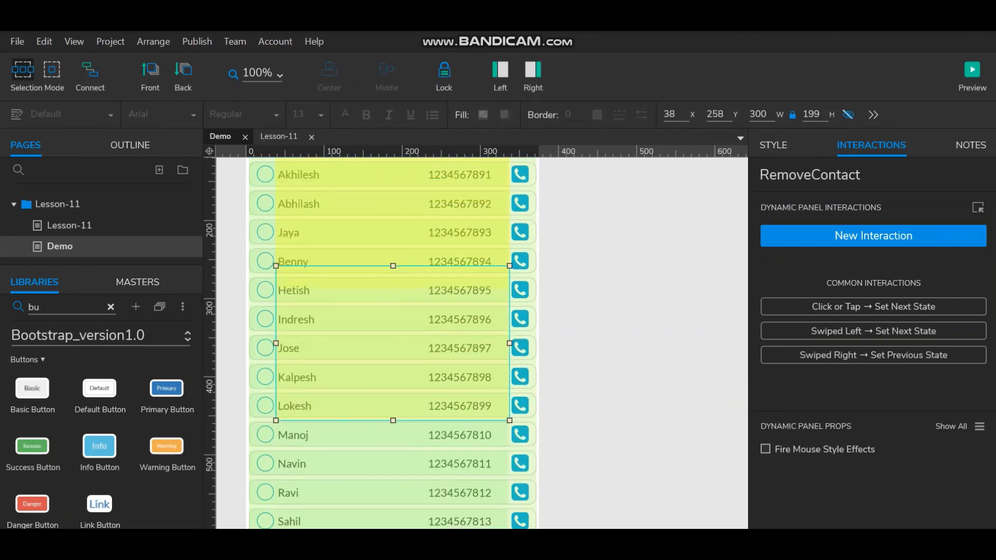
Preview the page again, mark the third to sixth contacts and delete them through the confirmation popup
click(972, 72)
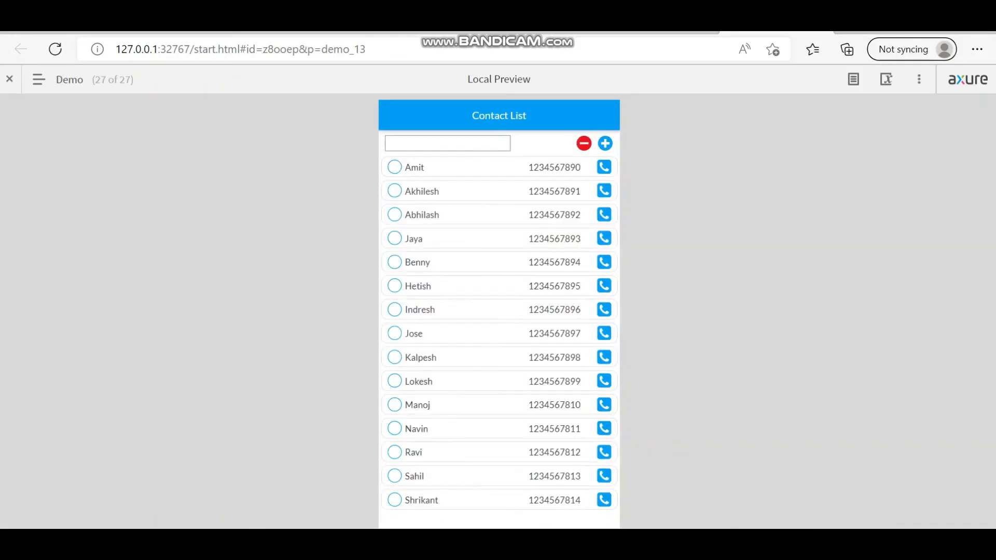
click(395, 214)
click(394, 239)
click(394, 262)
click(394, 286)
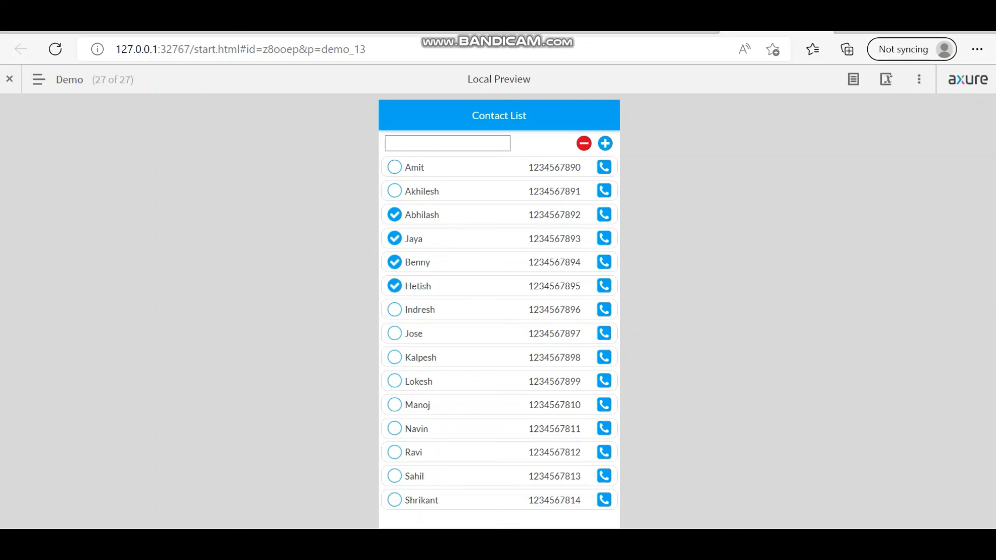
click(584, 143)
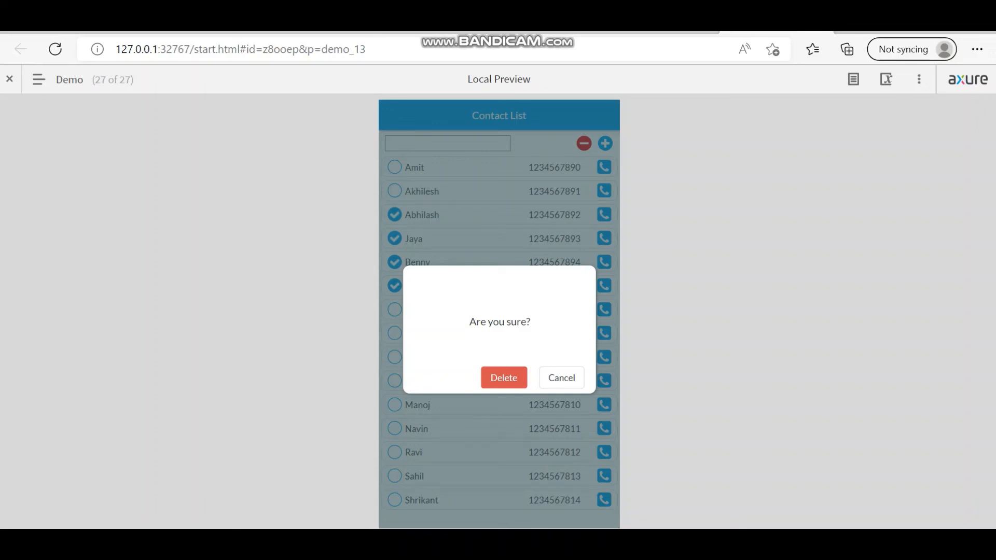
click(503, 377)
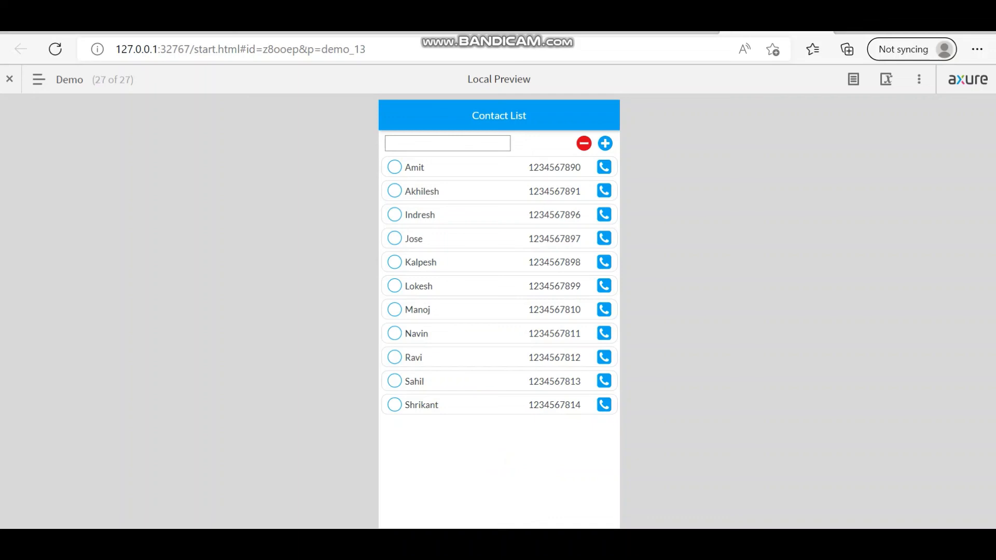